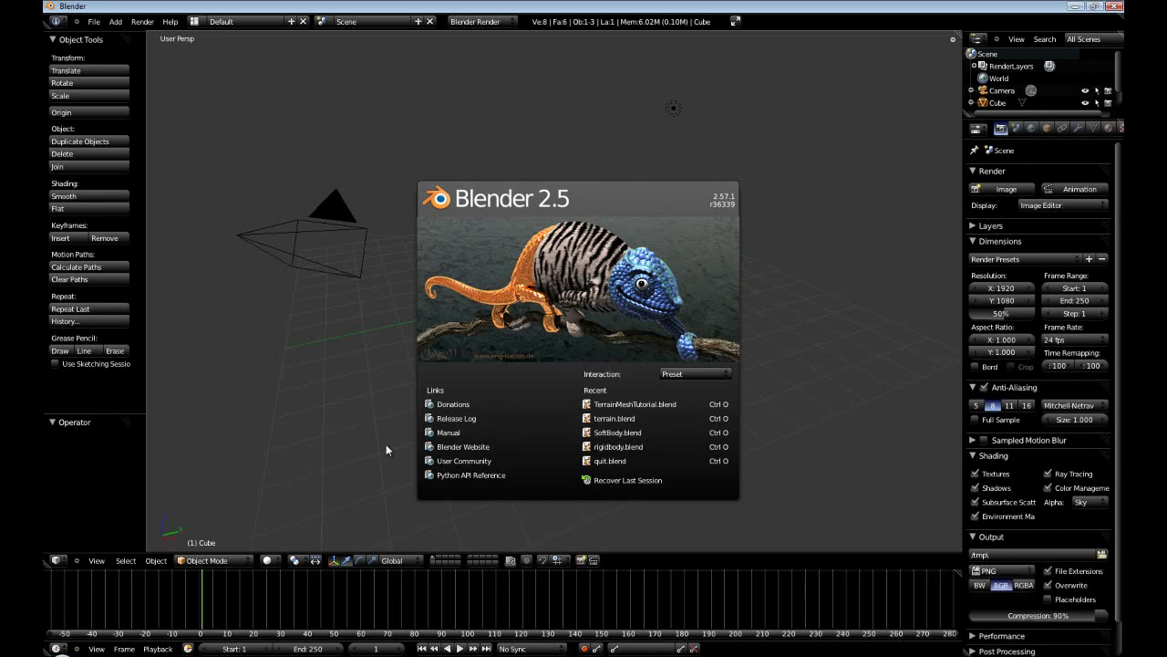
- Add a plane scaled up by 10 and lower it 1 unit along Z
{"action": "left_click", "coordinate": [386, 444]}
{"action": "mouse_move", "coordinate": [570, 390]}
{"action": "middle_mouse_down"}
{"action": "mouse_move", "coordinate": [568, 421]}
{"action": "mouse_move", "coordinate": [529, 399]}
{"action": "mouse_move", "coordinate": [552, 395]}
{"action": "middle_mouse_up"}
{"action": "key", "text": "space"}
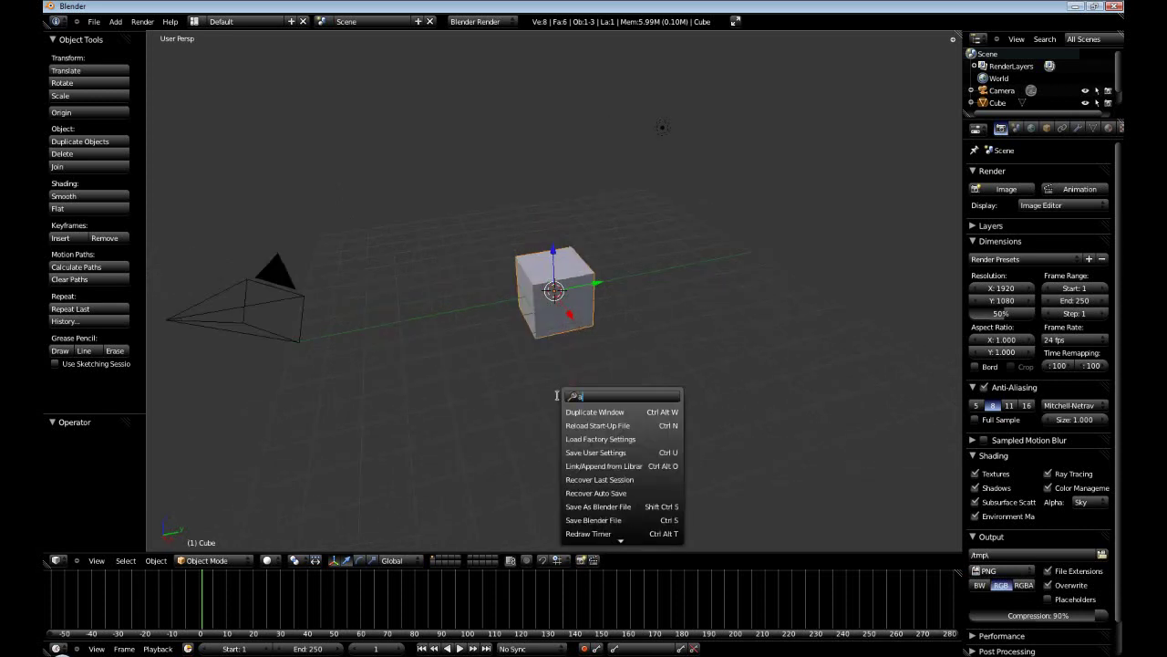
{"action": "type", "text": "plane"}
{"action": "key", "text": "Return"}
{"action": "type", "text": "s10"}
{"action": "key", "text": "Return"}
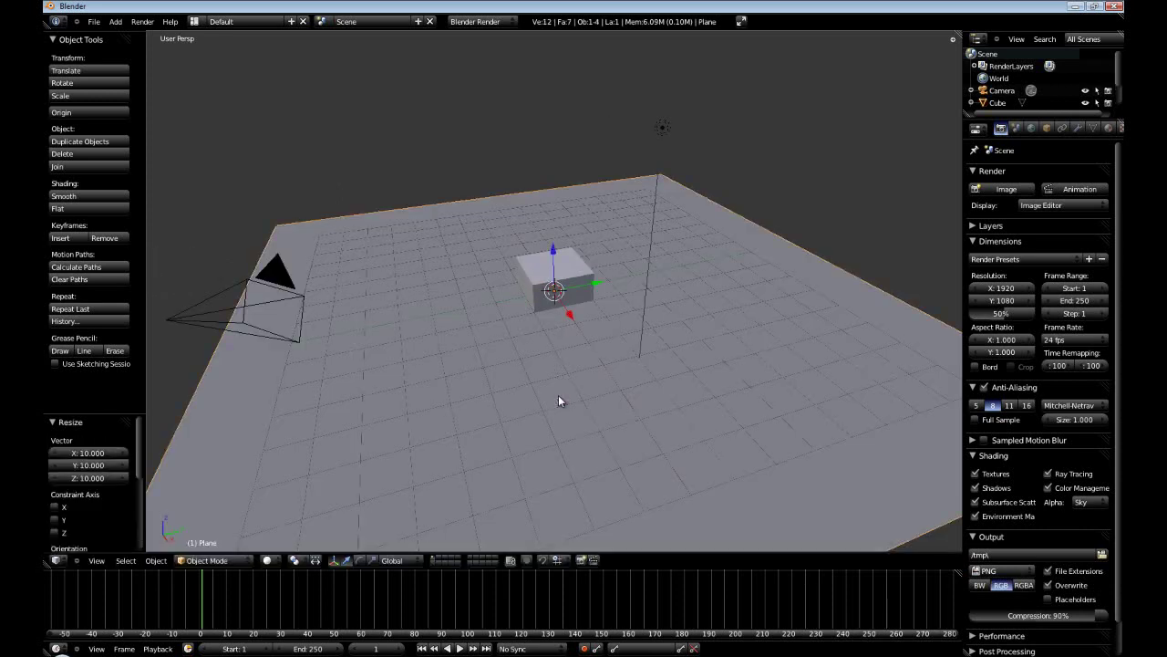
{"action": "type", "text": "gz-1"}
{"action": "key", "text": "Return"}
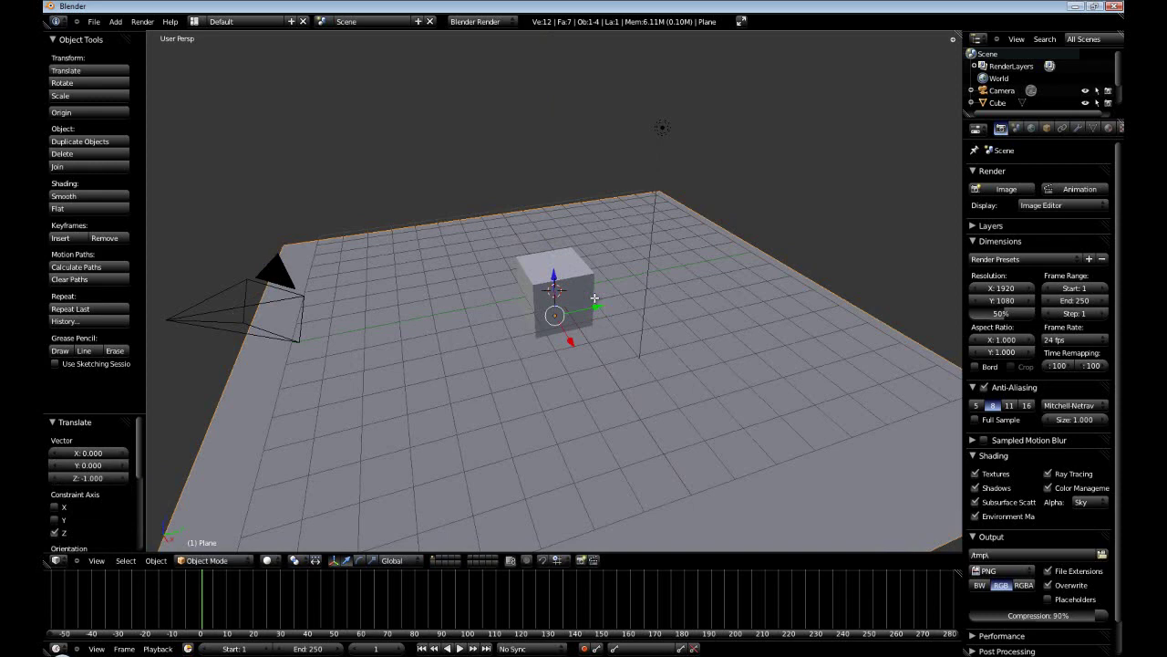
- Extrude the plane's two back edges straight up along Z to form two walls
{"action": "key", "text": "Tab"}
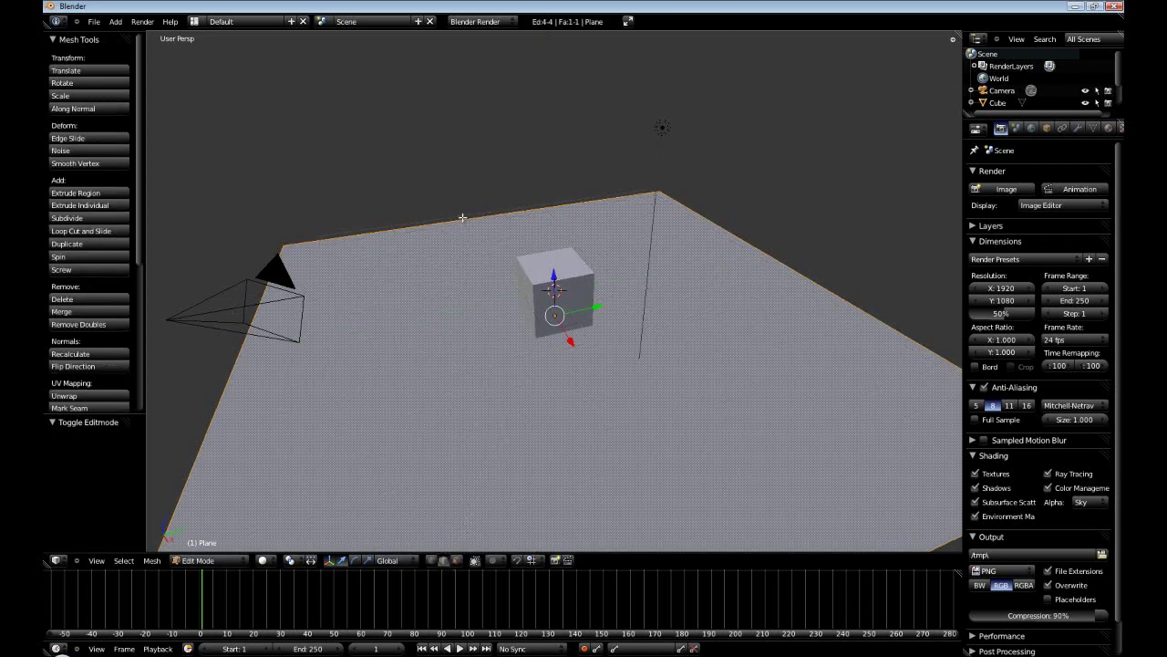
{"action": "right_click", "coordinate": [463, 217]}
{"action": "right_click", "coordinate": [835, 250], "text": "shift"}
{"action": "key", "text": "g"}
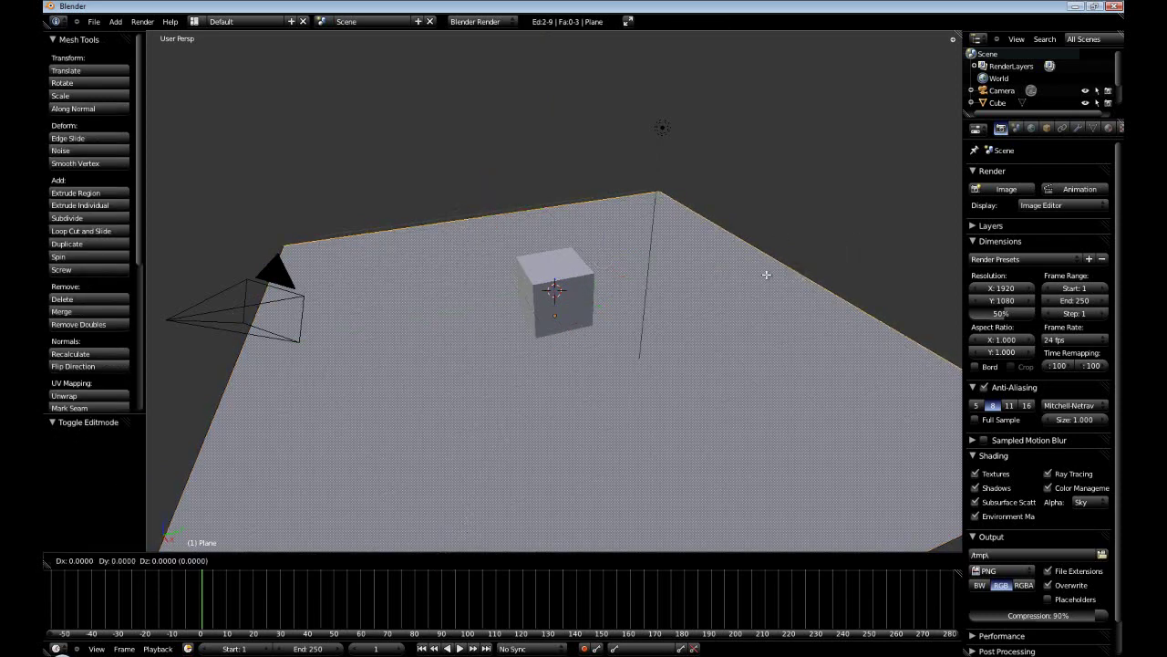
{"action": "key", "text": "z"}
{"action": "key", "text": "Return"}
{"action": "key", "text": "Tab"}
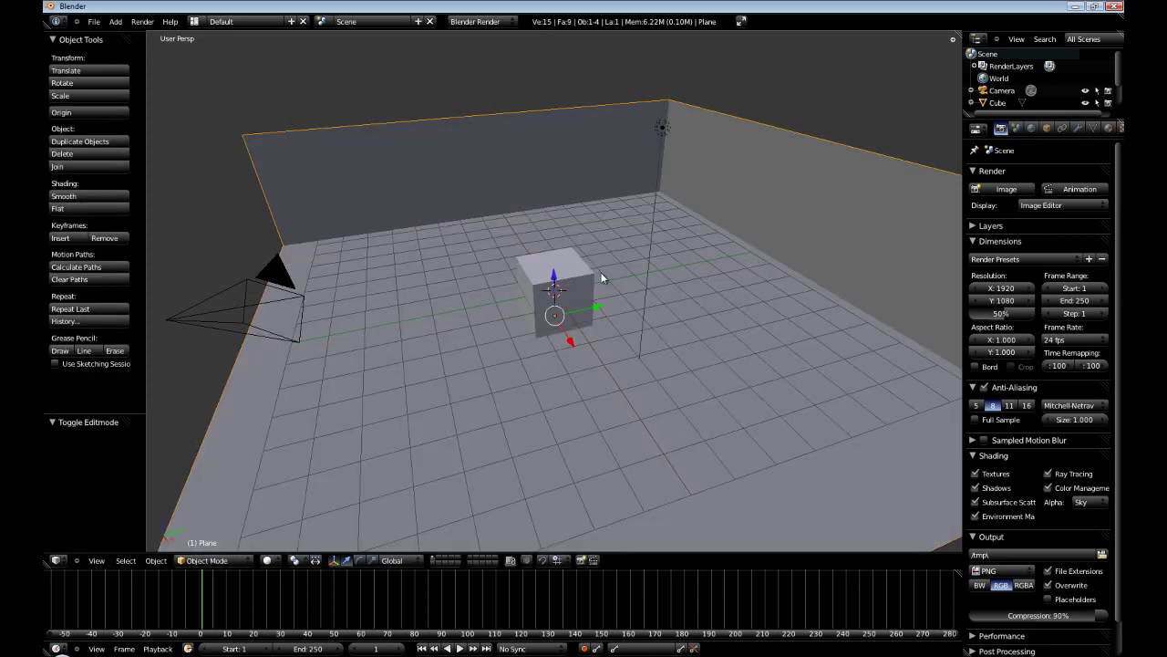
- Extrude one side face of the cube outward in sections to form a long block on the floor
{"action": "right_click", "coordinate": [583, 283]}
{"action": "middle_click_drag", "start_coordinate": [756, 341], "coordinate": [466, 579]}
{"action": "key", "text": "Tab"}
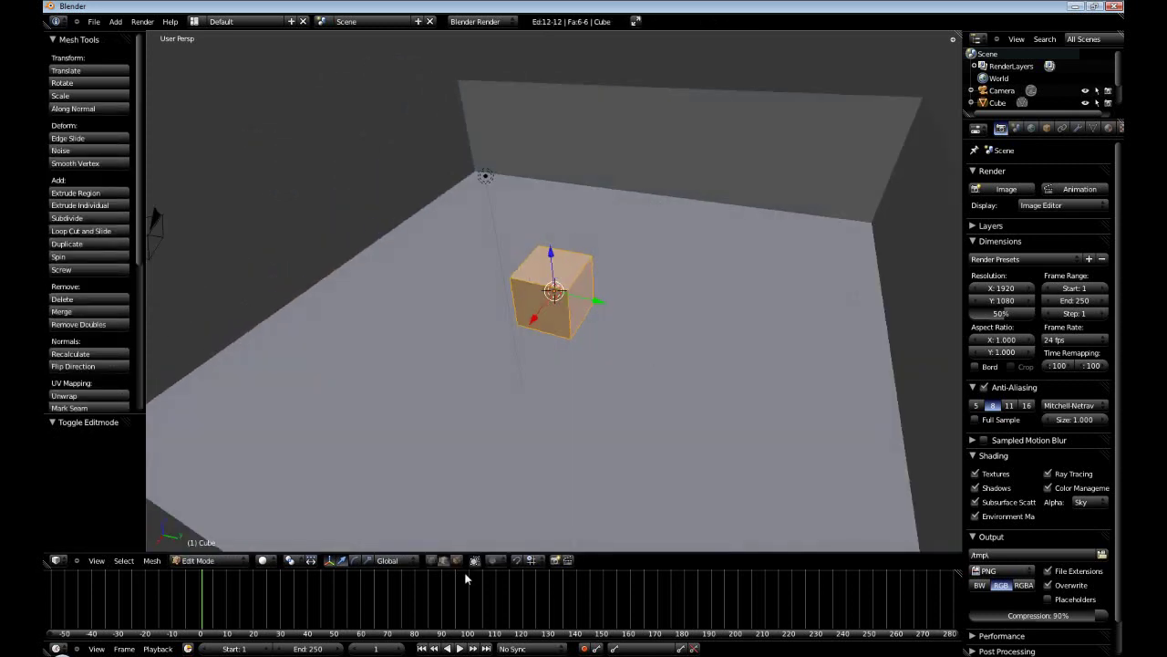
{"action": "left_click", "coordinate": [456, 560]}
{"action": "right_click", "coordinate": [584, 293]}
{"action": "key", "text": "e"}
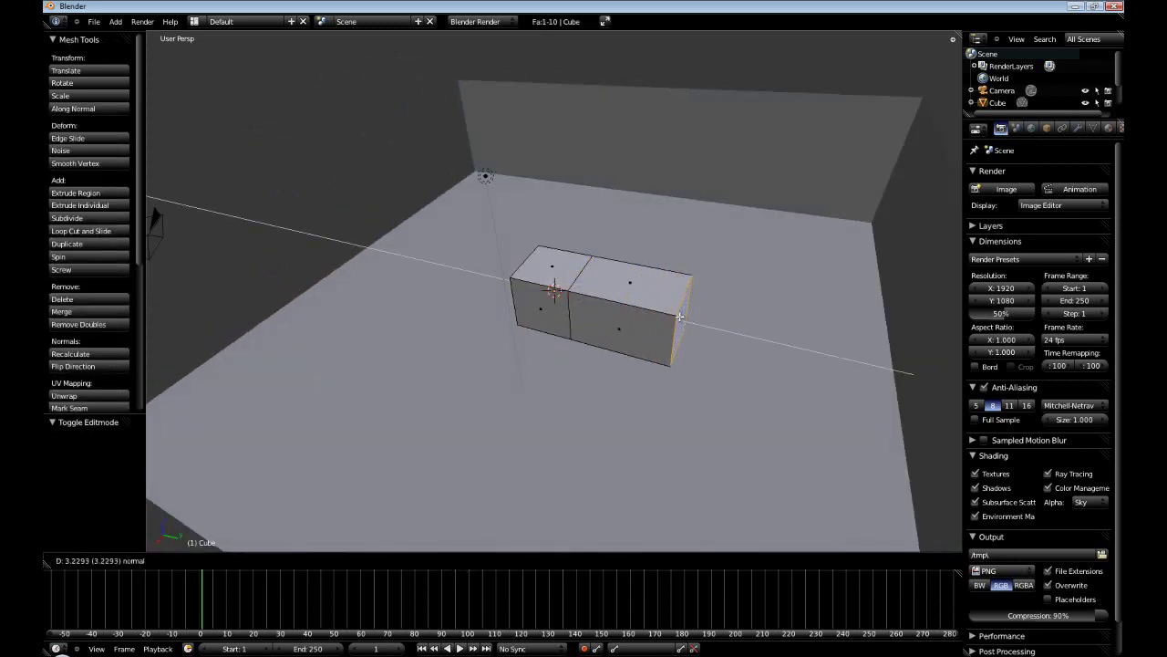
{"action": "left_click", "coordinate": [721, 319]}
- Extrude the top faces of the block's two end sections upward, raising the far one about 2.4 units
{"action": "right_click", "coordinate": [720, 305]}
{"action": "key", "text": "e"}
{"action": "left_click", "coordinate": [730, 233]}
{"action": "right_click", "coordinate": [529, 276]}
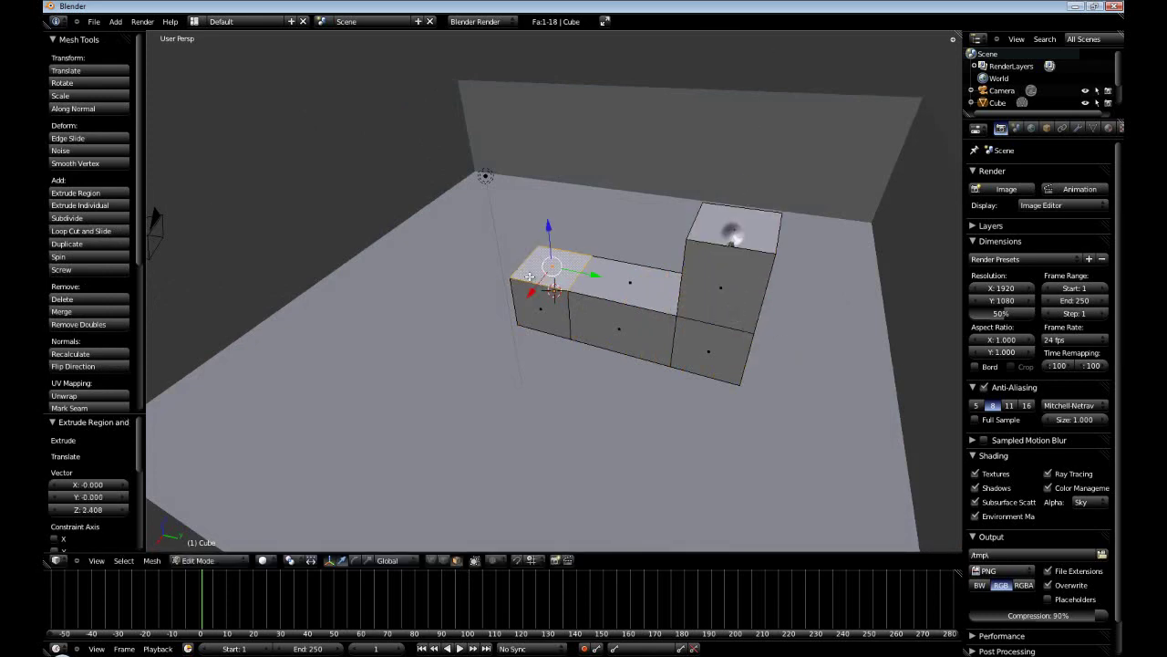
{"action": "key", "text": "e"}
{"action": "left_click", "coordinate": [560, 223]}
- Extrude a side face of each end section outward in opposite directions to form two low arms
{"action": "right_click", "coordinate": [708, 351]}
{"action": "key", "text": "e"}
{"action": "left_click", "coordinate": [664, 474]}
{"action": "middle_click_drag", "start_coordinate": [665, 474], "coordinate": [584, 410]}
{"action": "right_click", "coordinate": [561, 301]}
{"action": "key", "text": "e"}
{"action": "left_click", "coordinate": [730, 383]}
{"action": "middle_click_drag", "start_coordinate": [730, 383], "coordinate": [614, 391]}
- Join the block object with the floor plane into a single mesh
{"action": "key", "text": "Tab"}
{"action": "right_click", "coordinate": [545, 393], "text": "shift"}
{"action": "key", "text": "ctrl+j"}
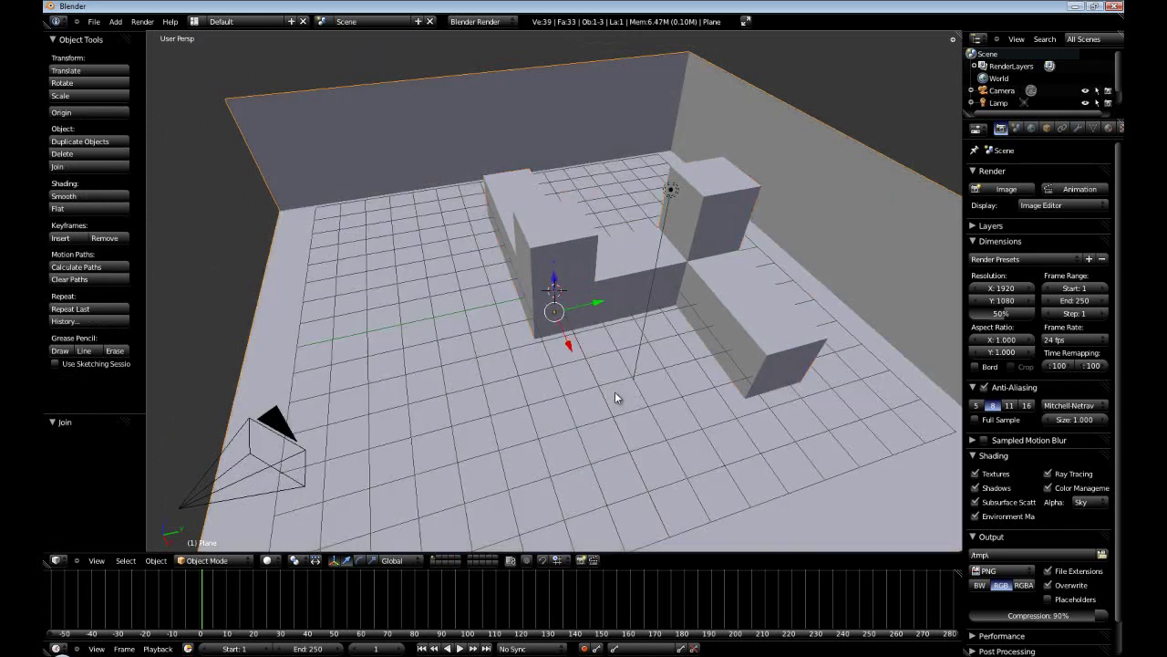
- Unwrap all faces of the joined mesh with Smart UV Project at angle limit 66.00 and island margin 0.00
{"action": "key", "text": "Tab"}
{"action": "key", "text": "a"}
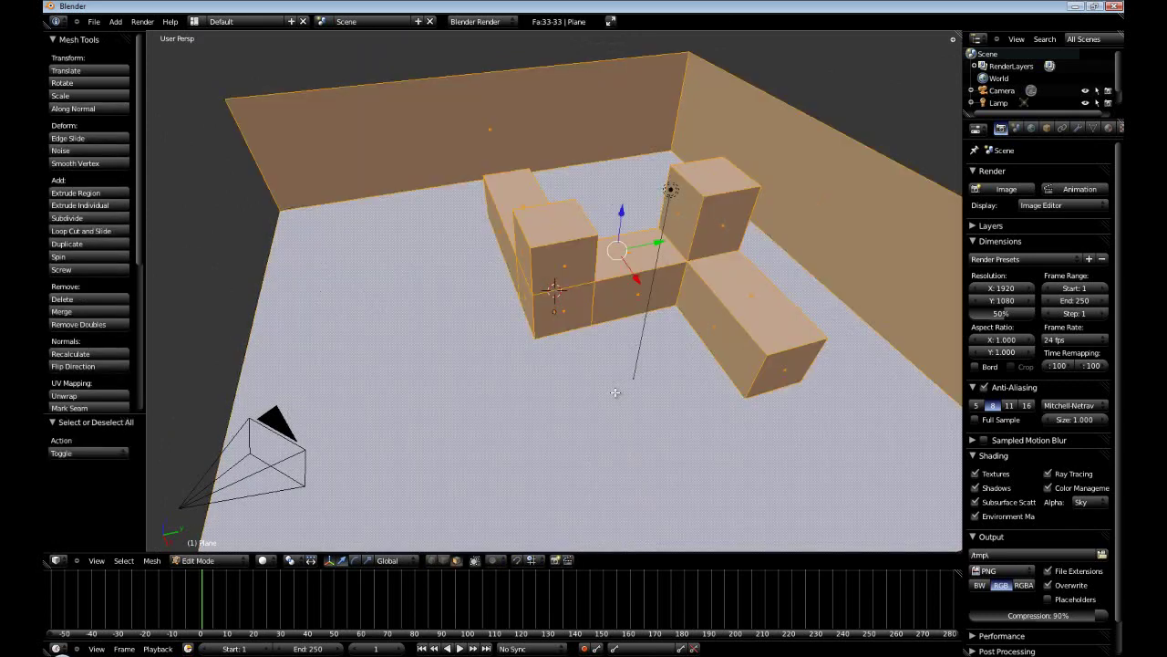
{"action": "key", "text": "a"}
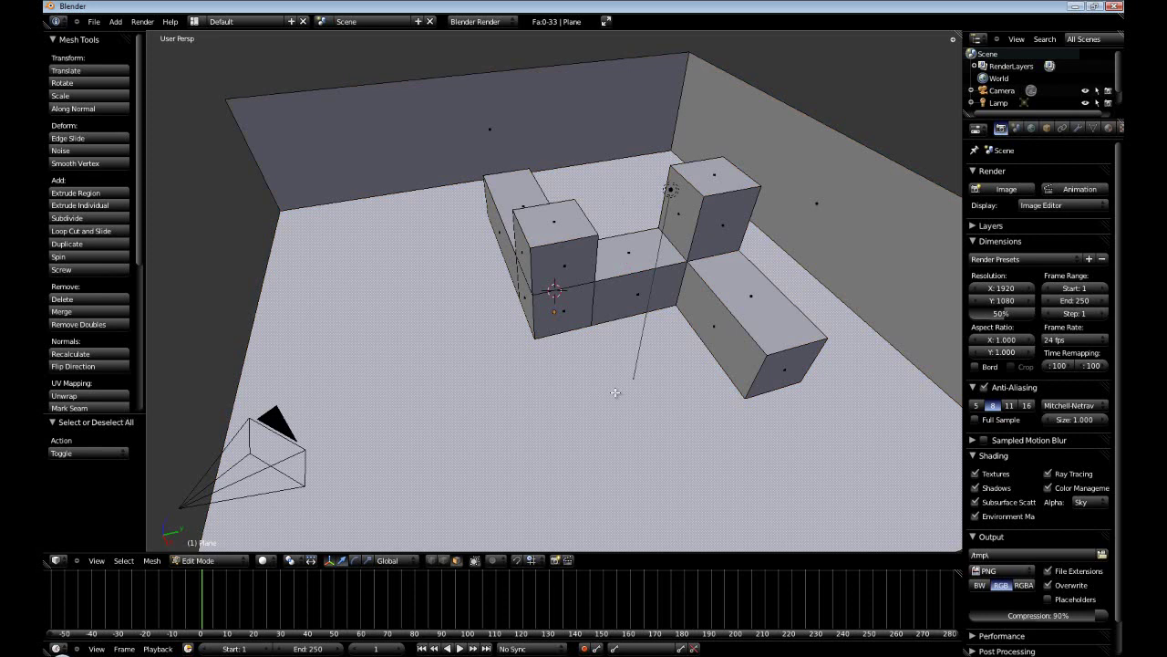
{"action": "key", "text": "a"}
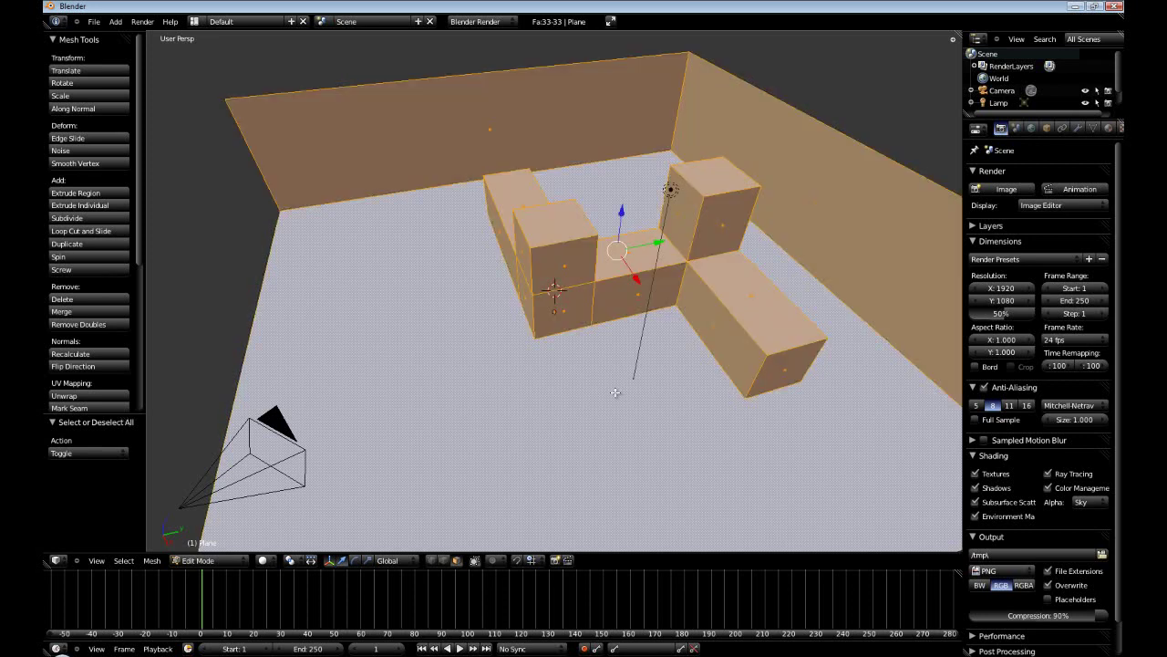
{"action": "key", "text": "u"}
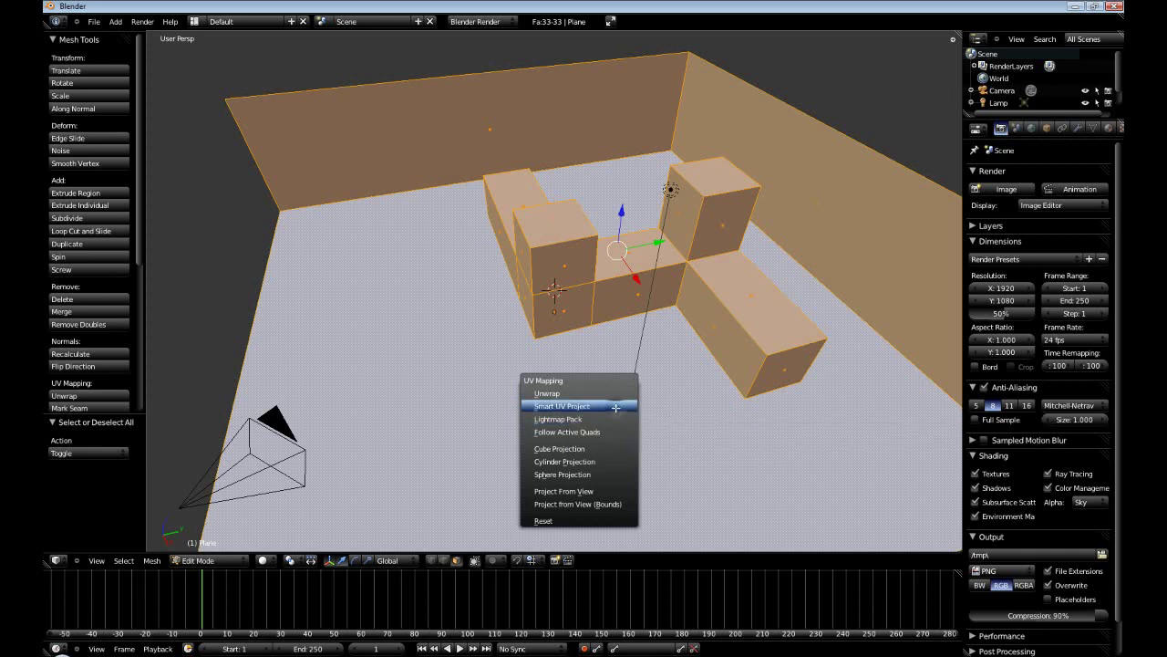
{"action": "left_click", "coordinate": [615, 407]}
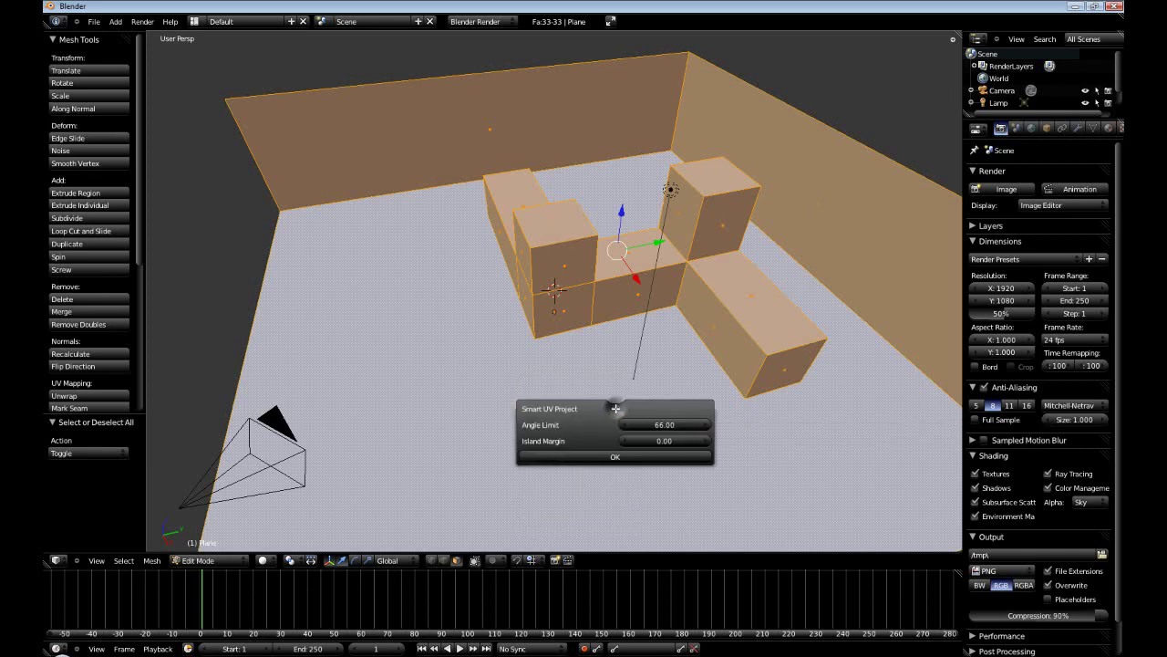
{"action": "left_click", "coordinate": [614, 456]}
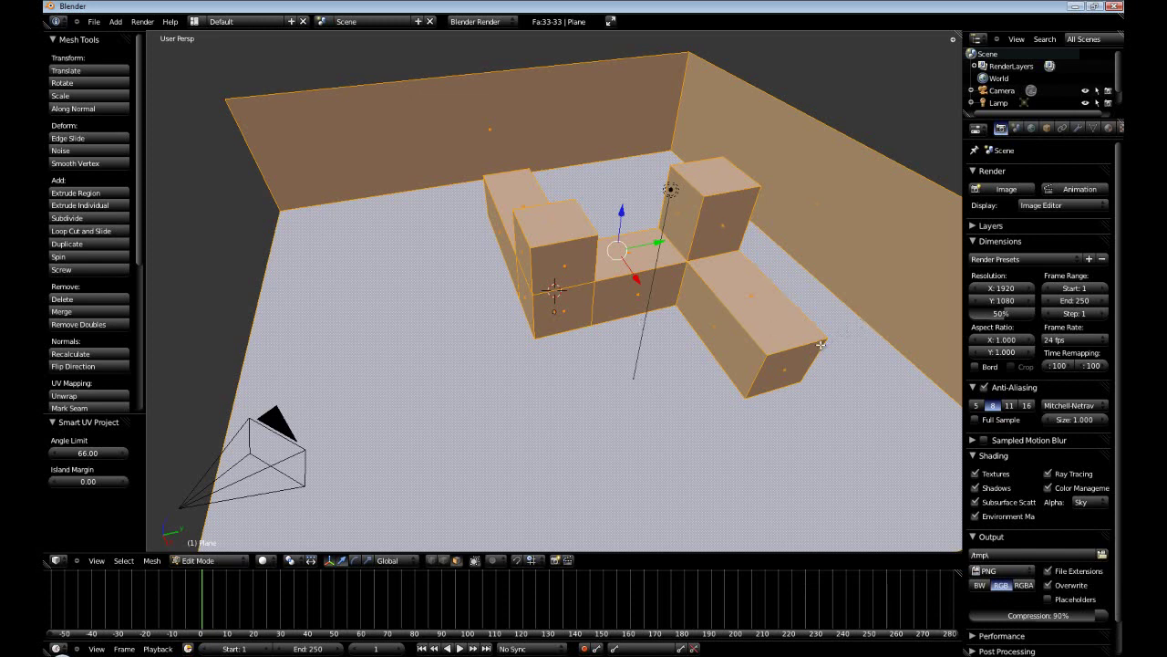
- Rename the mesh's existing UV texture layer to Diffuse
{"action": "key", "text": "Tab"}
{"action": "left_click", "coordinate": [1094, 130]}
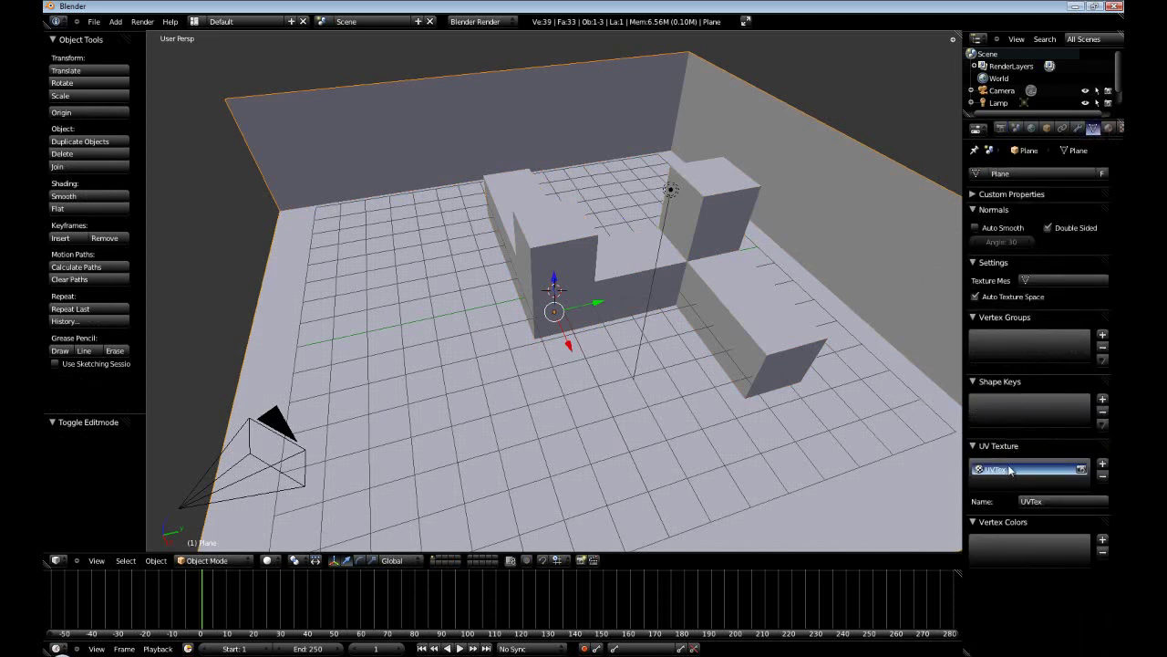
{"action": "left_click", "coordinate": [1046, 501]}
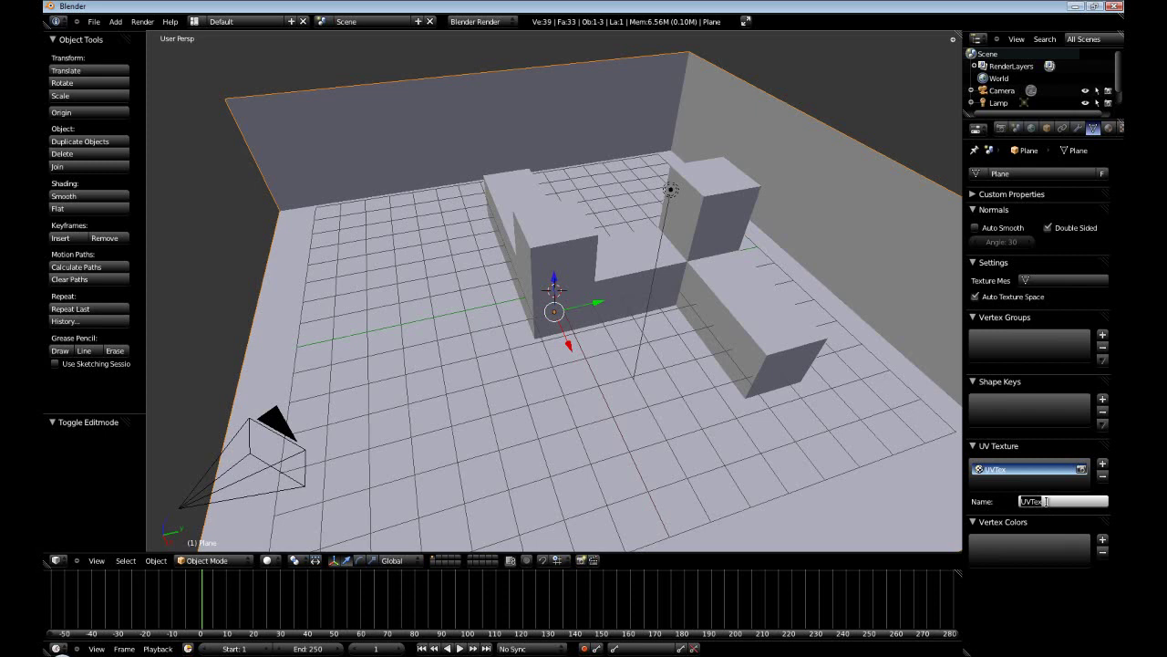
{"action": "key", "text": "BackSpace"}
{"action": "type", "text": "Diffuse"}
{"action": "key", "text": "Return"}
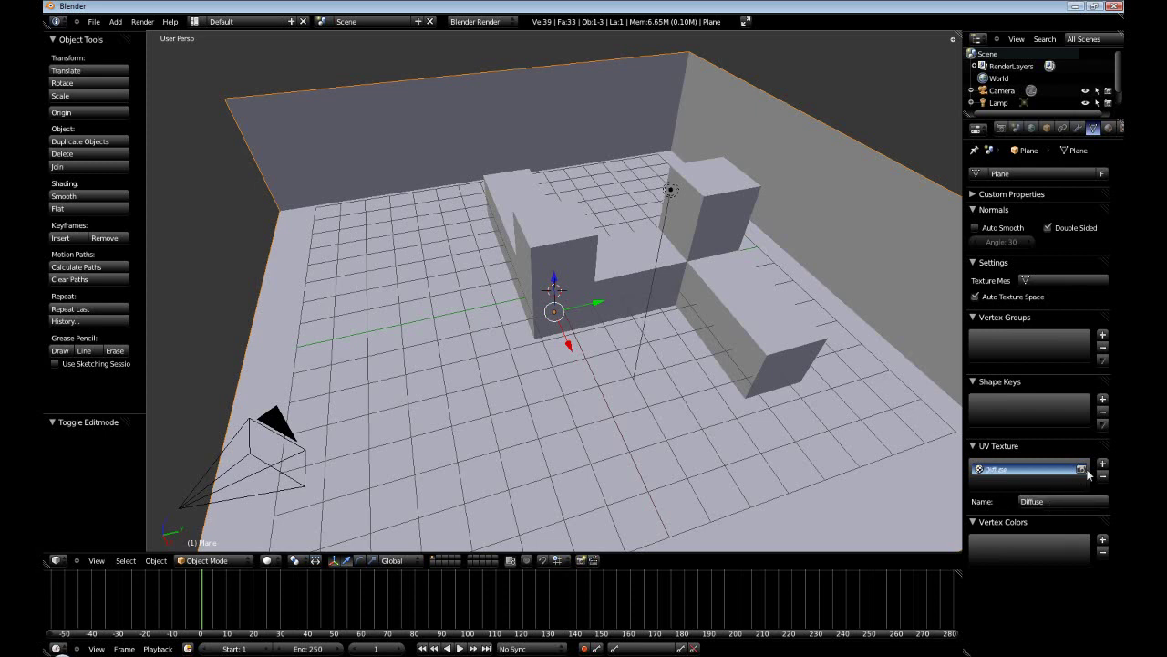
- Add a second UV texture layer named Lightmap and return to Edit Mode
{"action": "left_click", "coordinate": [1102, 466]}
{"action": "left_click", "coordinate": [1053, 501]}
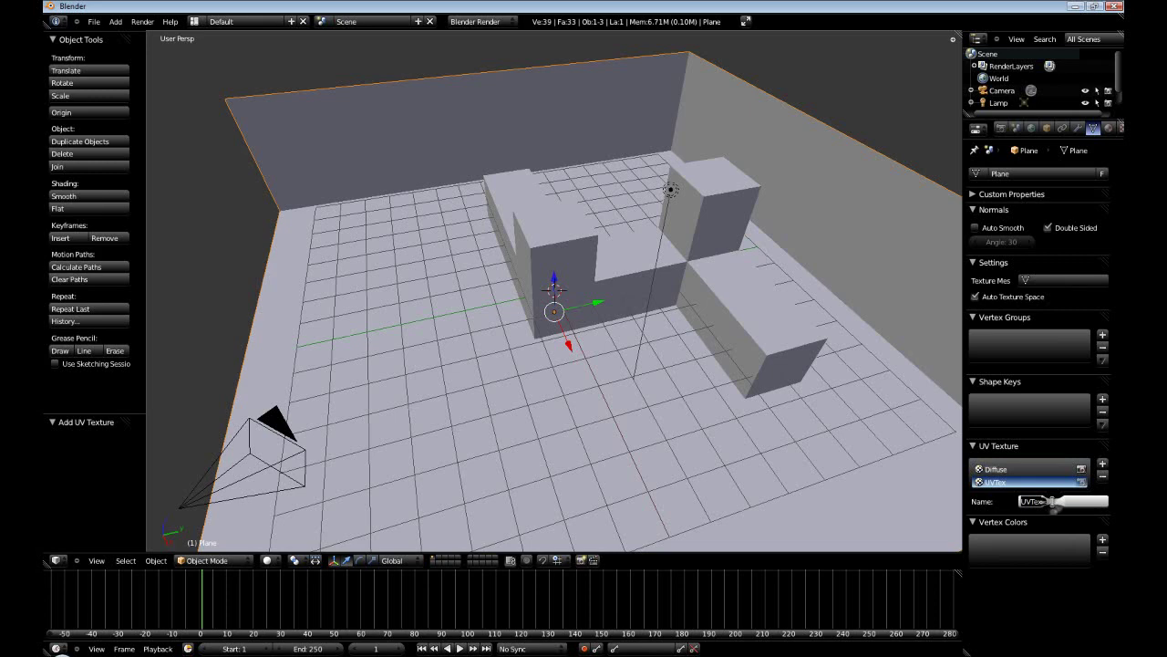
{"action": "key", "text": "BackSpace"}
{"action": "type", "text": "Lightmap"}
{"action": "key", "text": "Return"}
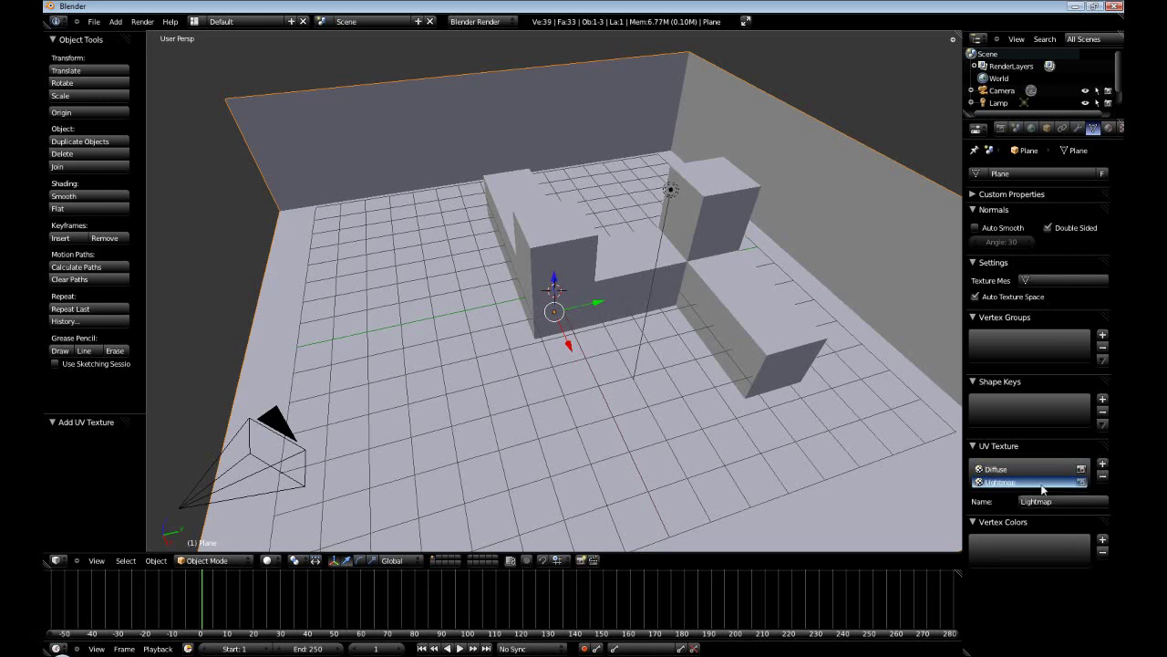
{"action": "key", "text": "Tab"}
{"action": "key", "text": "u"}
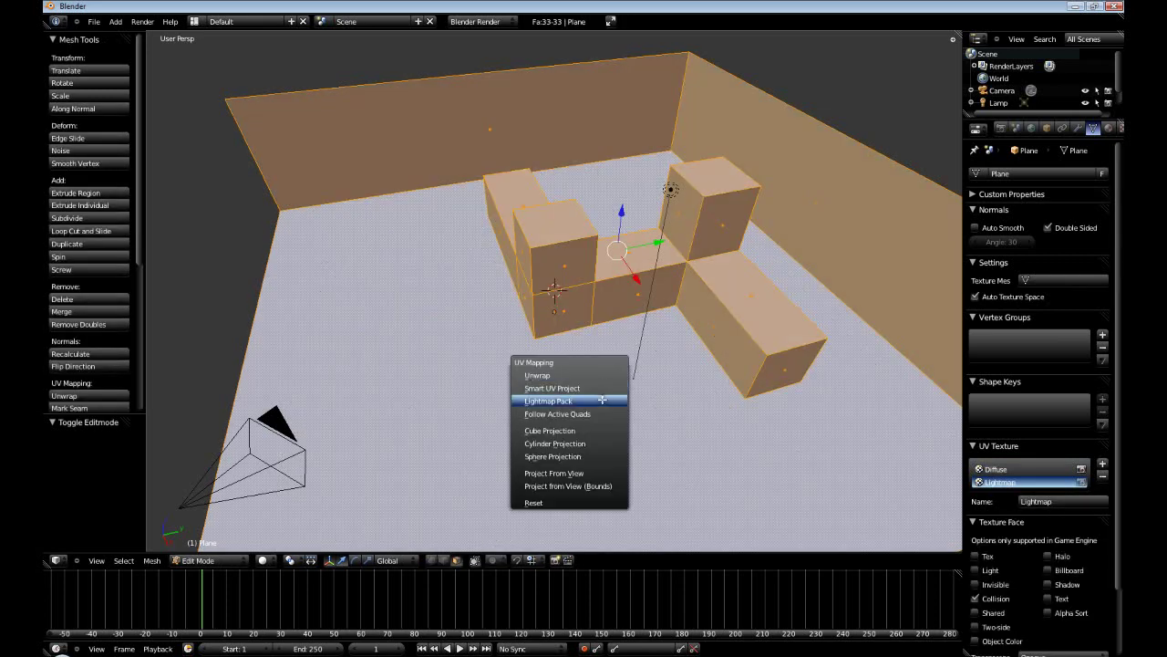
{"action": "left_click", "coordinate": [604, 403]}
{"action": "left_click", "coordinate": [656, 481]}
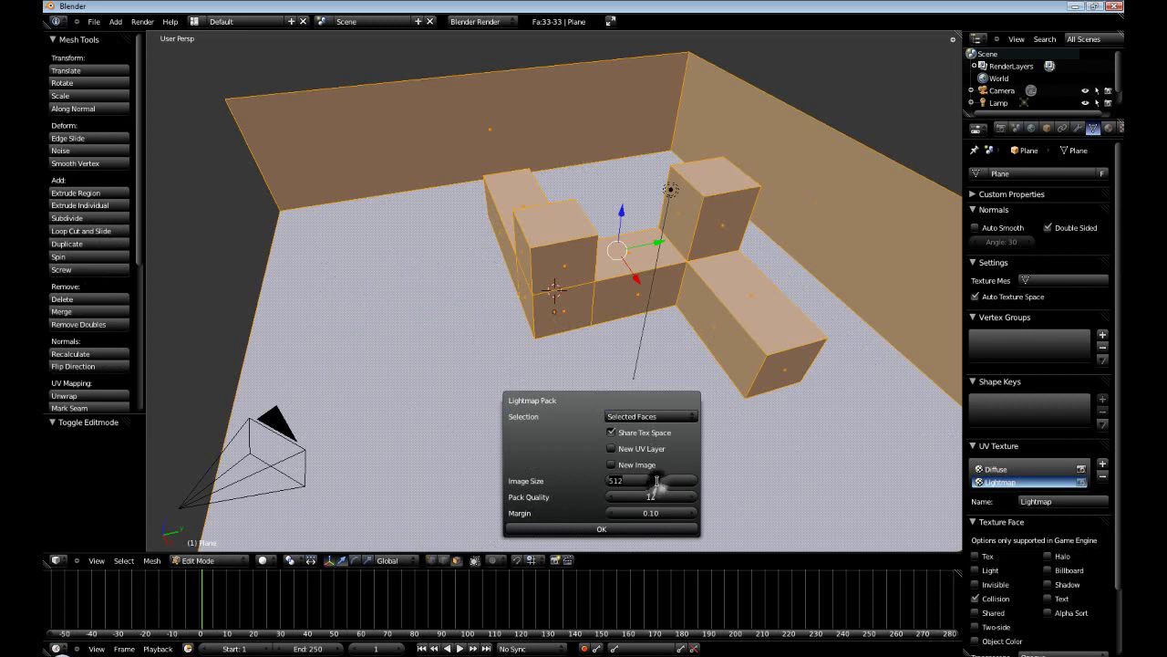
{"action": "type", "text": "1024"}
{"action": "key", "text": "Return"}
{"action": "left_click", "coordinate": [601, 529]}
- Unwrap the selected faces into the Lightmap layer with Lightmap Pack at image size 1024
{"action": "key", "text": "u"}
{"action": "left_click", "coordinate": [659, 392]}
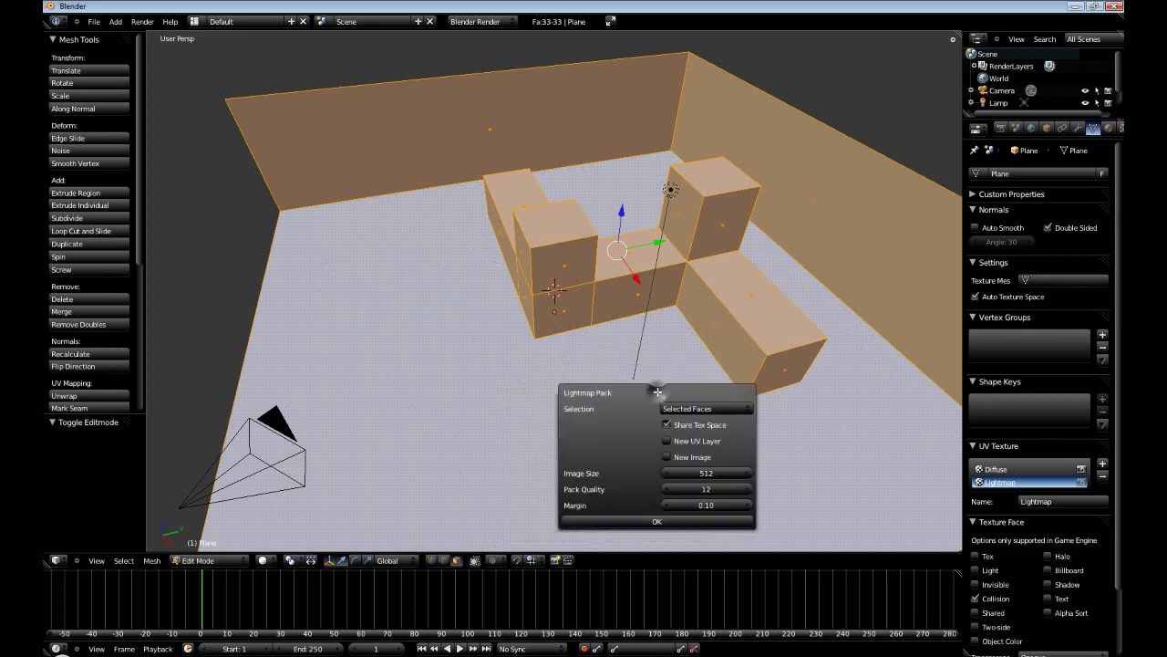
{"action": "left_click", "coordinate": [695, 472]}
{"action": "type", "text": "1024"}
{"action": "key", "text": "Return"}
{"action": "left_click", "coordinate": [655, 521]}
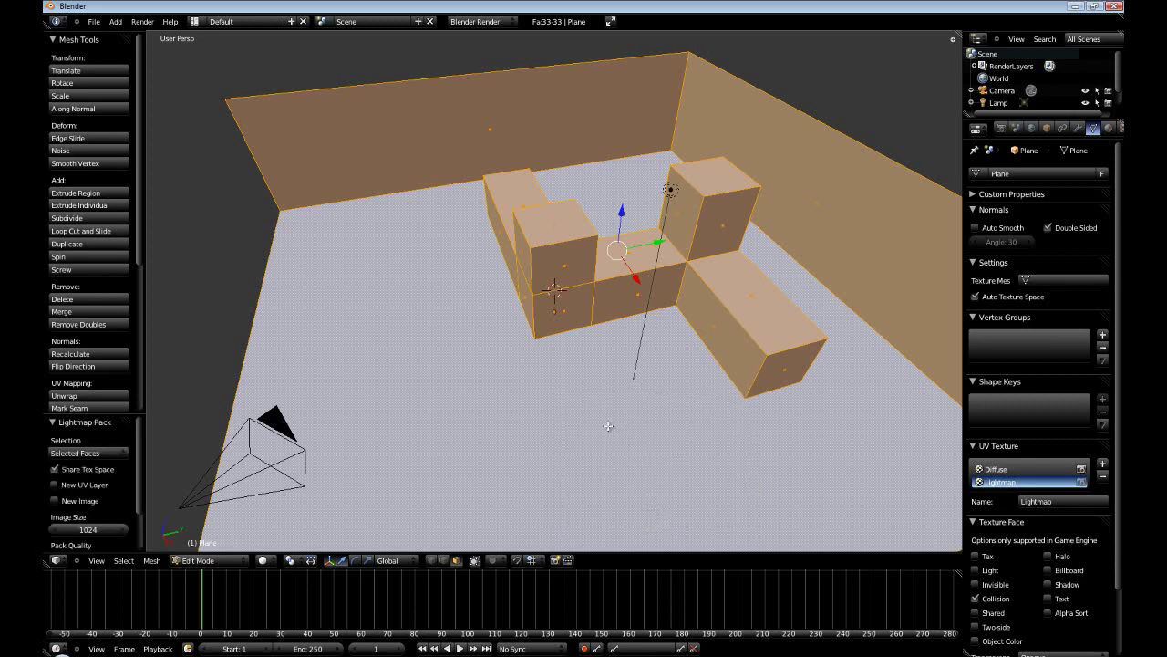
- Split the 3D view in two and turn the new area into a UV/Image Editor
{"action": "left_click_drag", "start_coordinate": [51, 567], "coordinate": [459, 547]}
{"action": "left_click", "coordinate": [56, 560]}
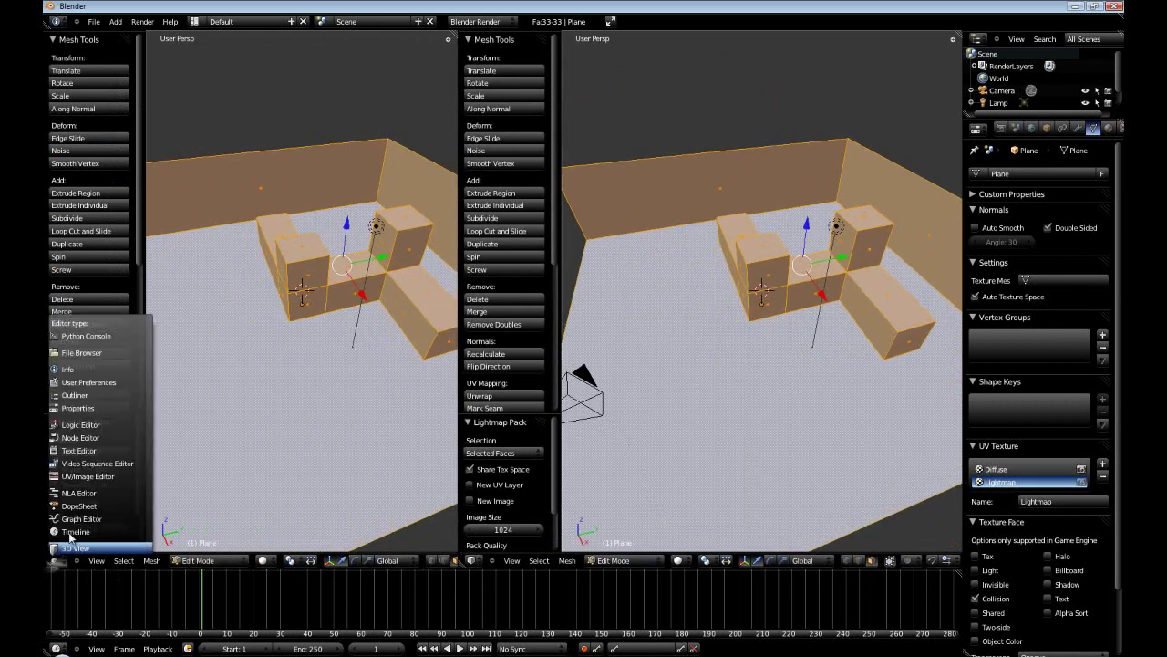
{"action": "left_click", "coordinate": [91, 480]}
- Switch back and forth between the Diffuse and Lightmap UV layers to compare their layouts, ending on Lightmap
{"action": "left_click", "coordinate": [270, 560]}
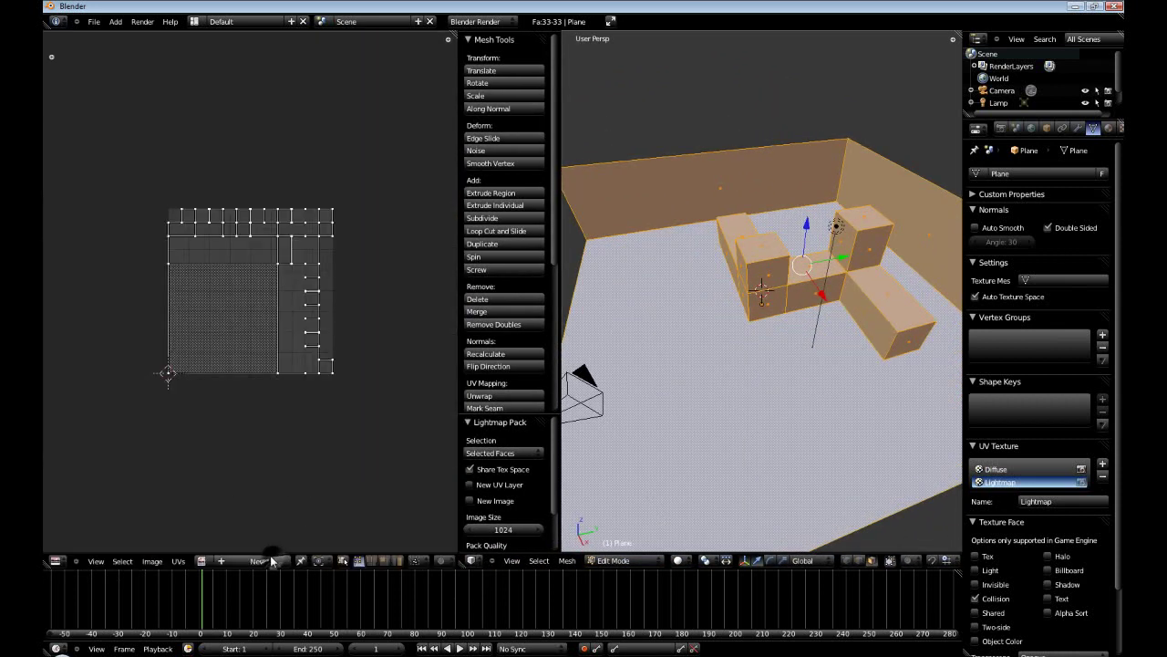
{"action": "left_click", "coordinate": [205, 560]}
{"action": "middle_click_drag", "start_coordinate": [392, 548], "coordinate": [333, 553]}
{"action": "scroll", "coordinate": [351, 561], "scroll_direction": "down", "scroll_amount": 5}
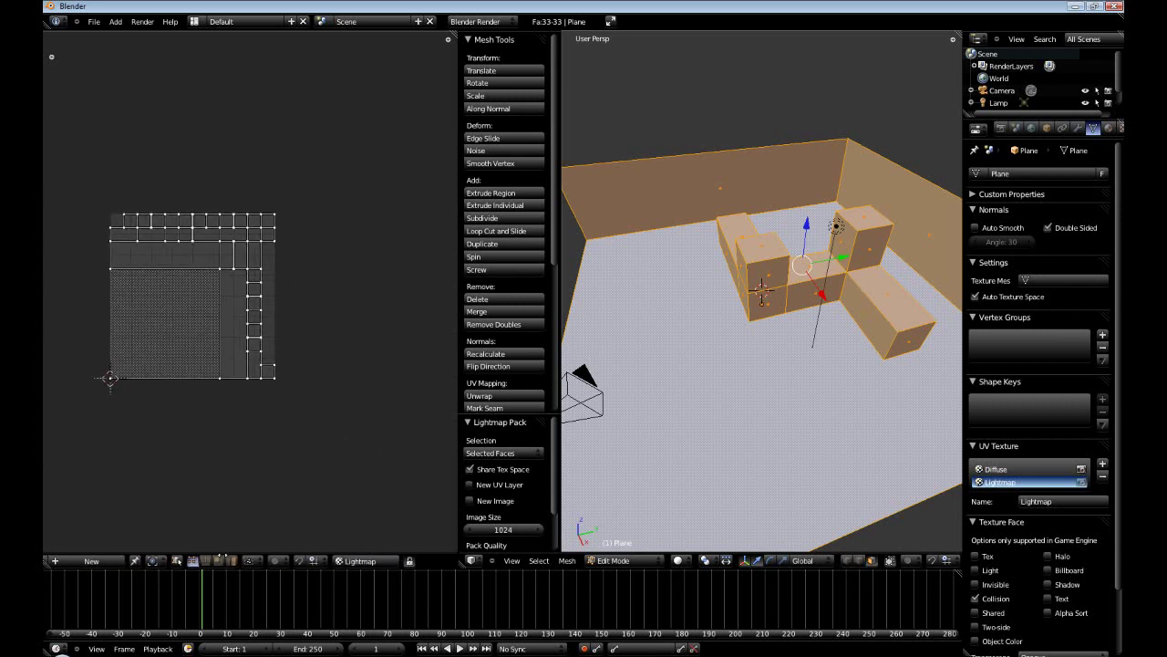
{"action": "left_click", "coordinate": [351, 566]}
{"action": "left_click", "coordinate": [339, 434]}
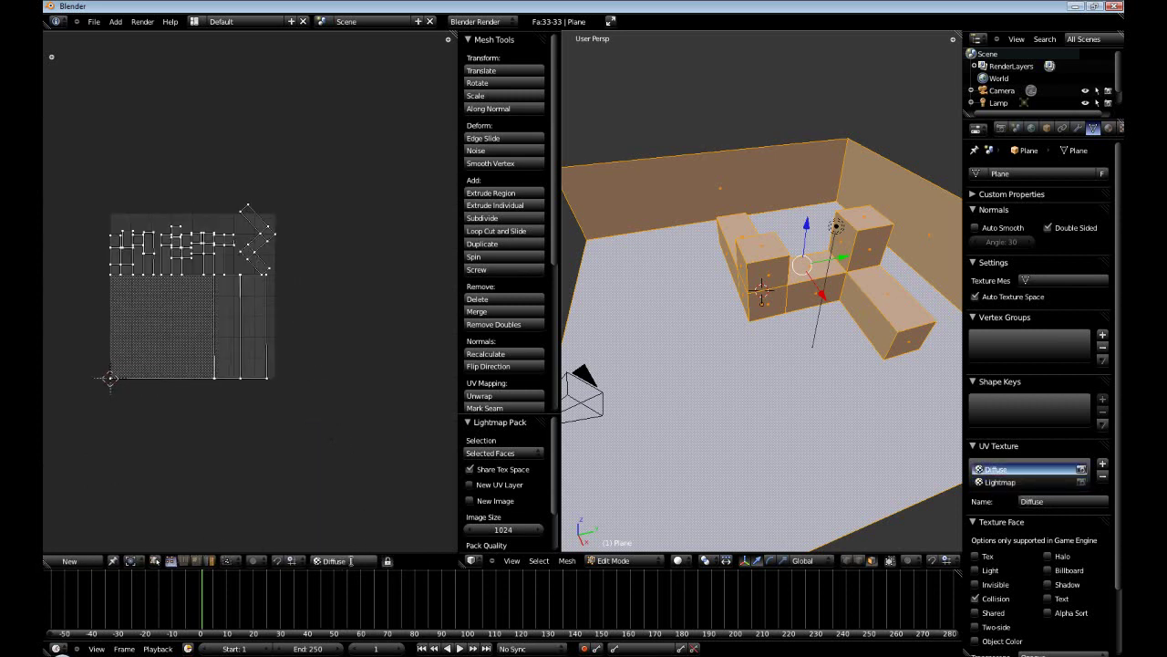
{"action": "left_click", "coordinate": [351, 560]}
{"action": "left_click", "coordinate": [338, 445]}
{"action": "left_click", "coordinate": [336, 560]}
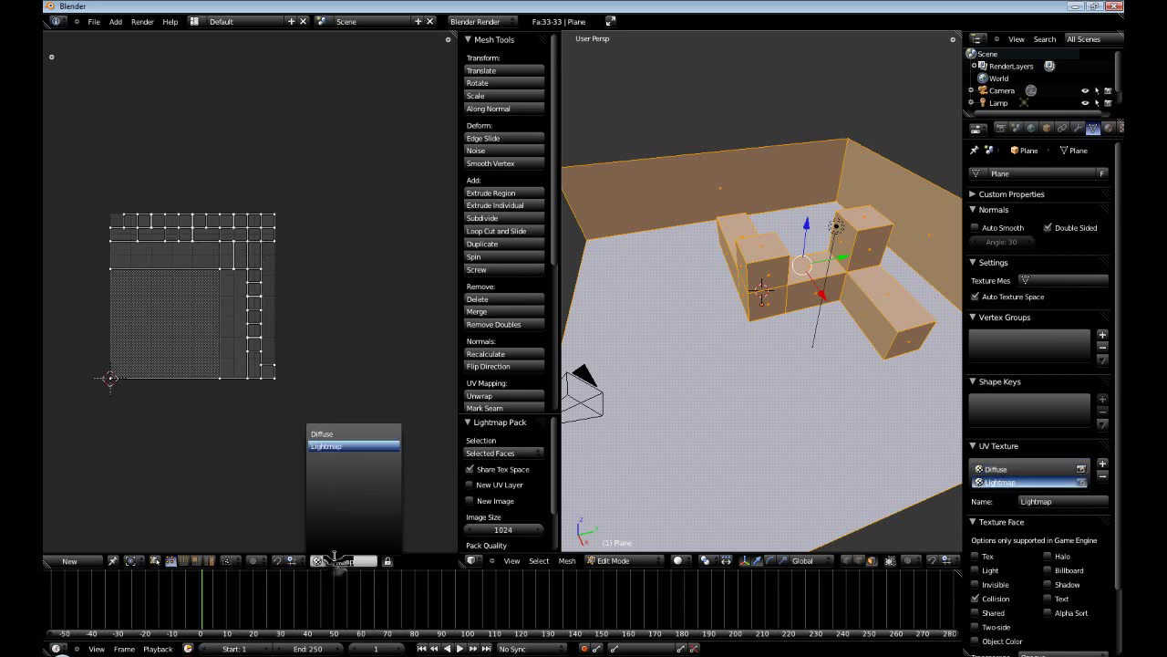
{"action": "left_click", "coordinate": [323, 434]}
{"action": "left_click", "coordinate": [996, 476]}
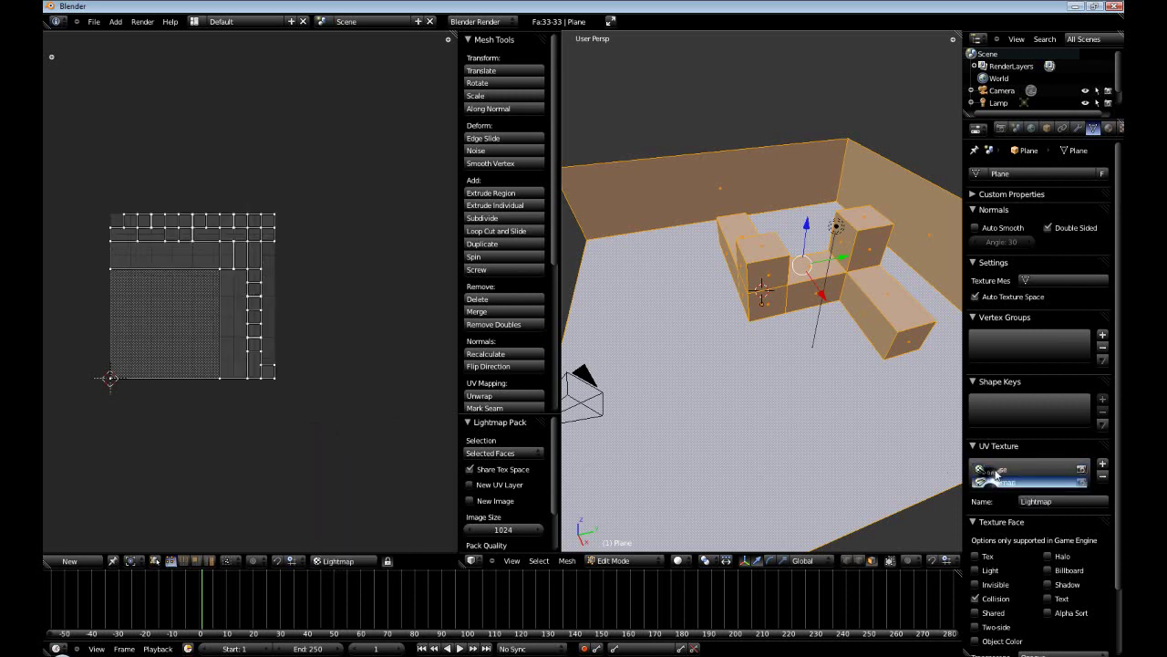
{"action": "left_click", "coordinate": [996, 468]}
{"action": "left_click", "coordinate": [996, 482]}
{"action": "left_click", "coordinate": [996, 469]}
{"action": "left_click", "coordinate": [996, 481]}
{"action": "middle_click_drag", "start_coordinate": [162, 570], "coordinate": [226, 566]}
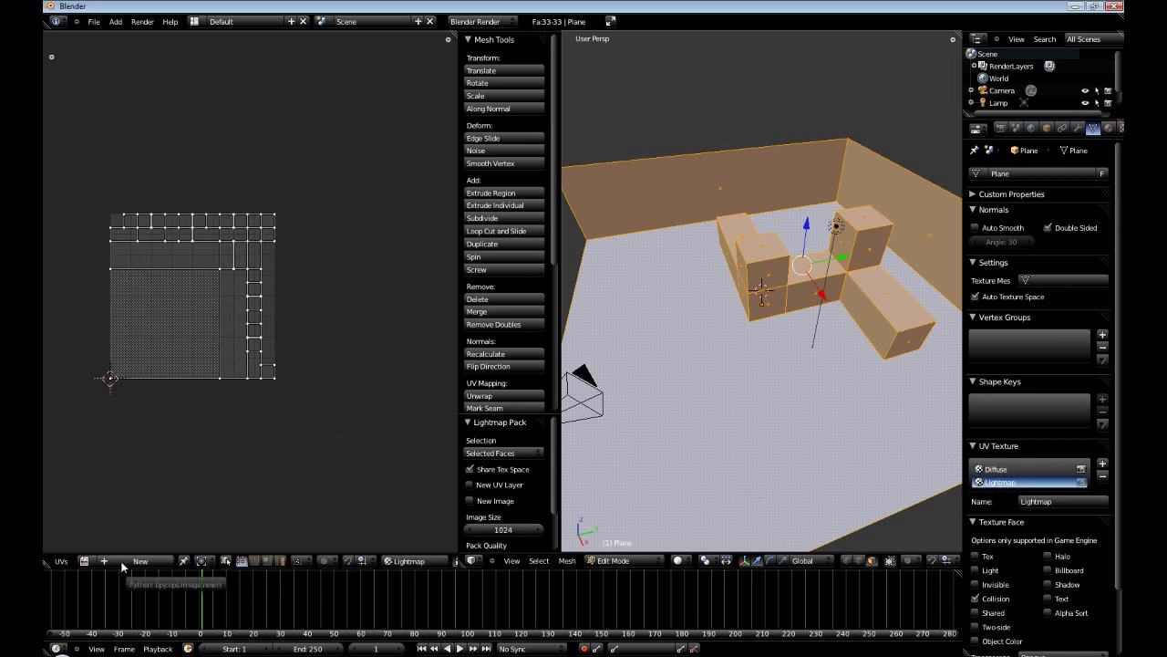
- Name the plane material's first texture Diffuse and set its type to Image or Movie
{"action": "left_click", "coordinate": [1110, 129]}
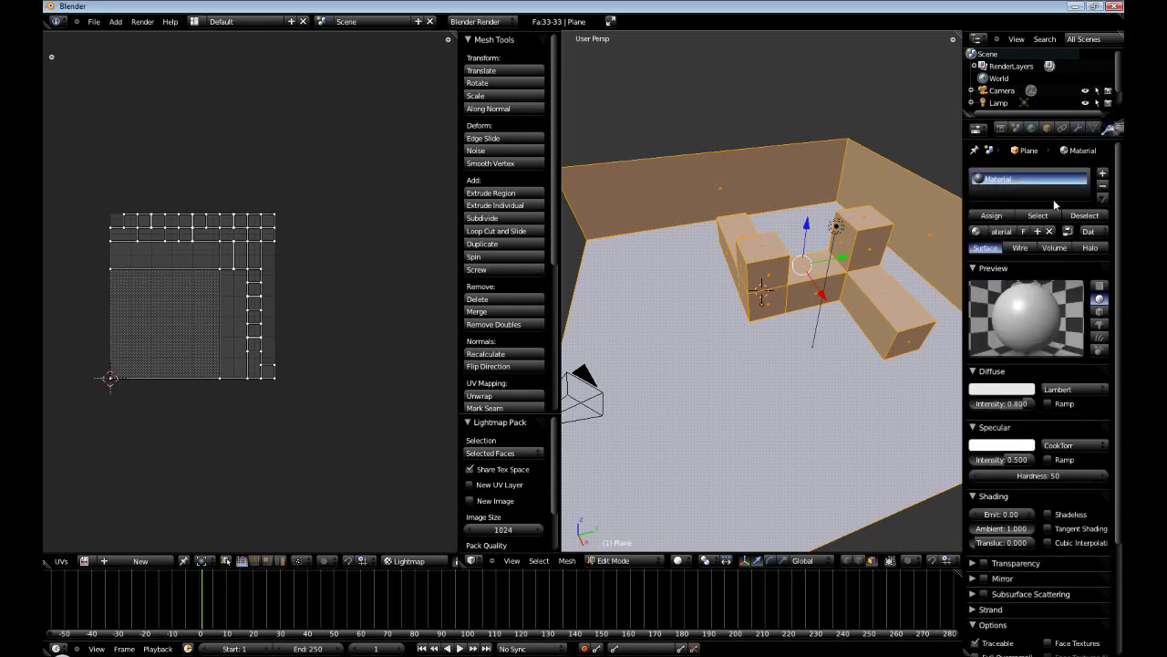
{"action": "left_click", "coordinate": [1119, 128]}
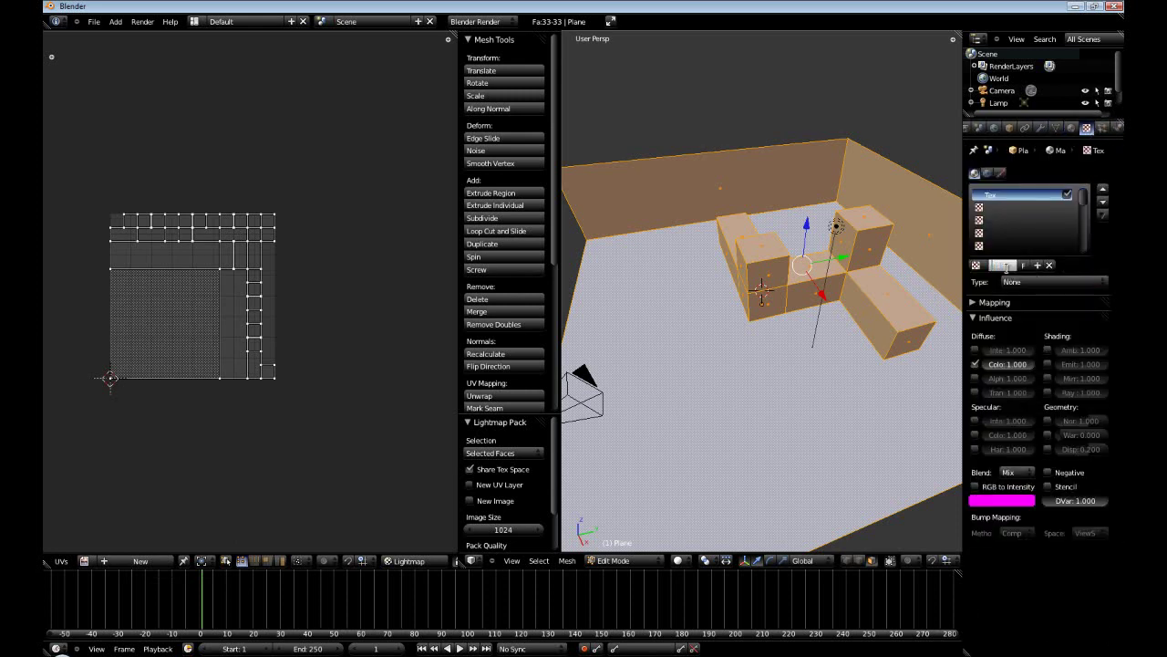
{"action": "type", "text": "Diffuse"}
{"action": "key", "text": "Return"}
{"action": "left_click", "coordinate": [1027, 283]}
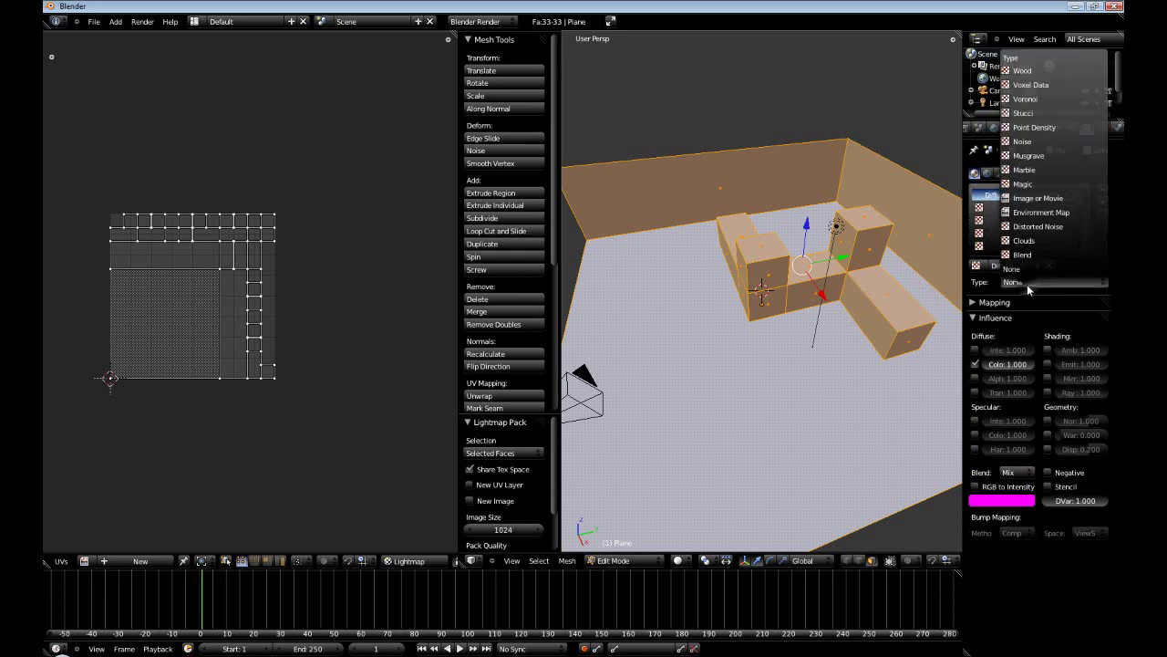
{"action": "left_click", "coordinate": [1048, 197]}
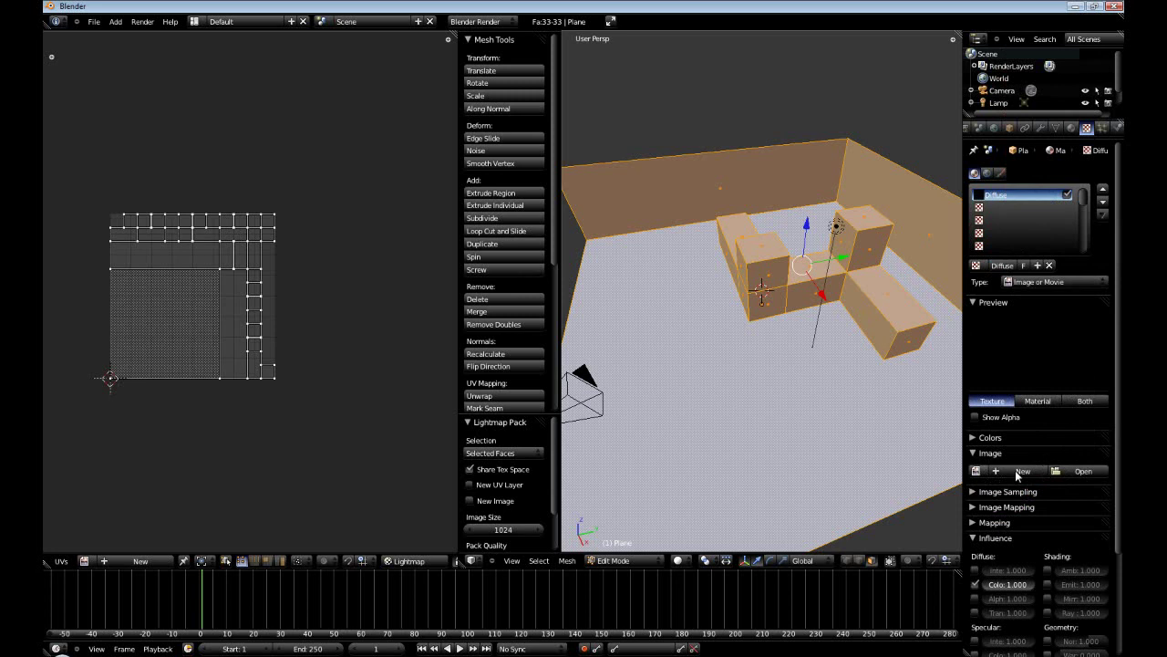
- Browse the cgtextures folder as thumbnails and load ConcreteBare0244_2_S.jpg as the Diffuse texture's image
{"action": "left_click", "coordinate": [1082, 471]}
{"action": "left_click", "coordinate": [92, 343]}
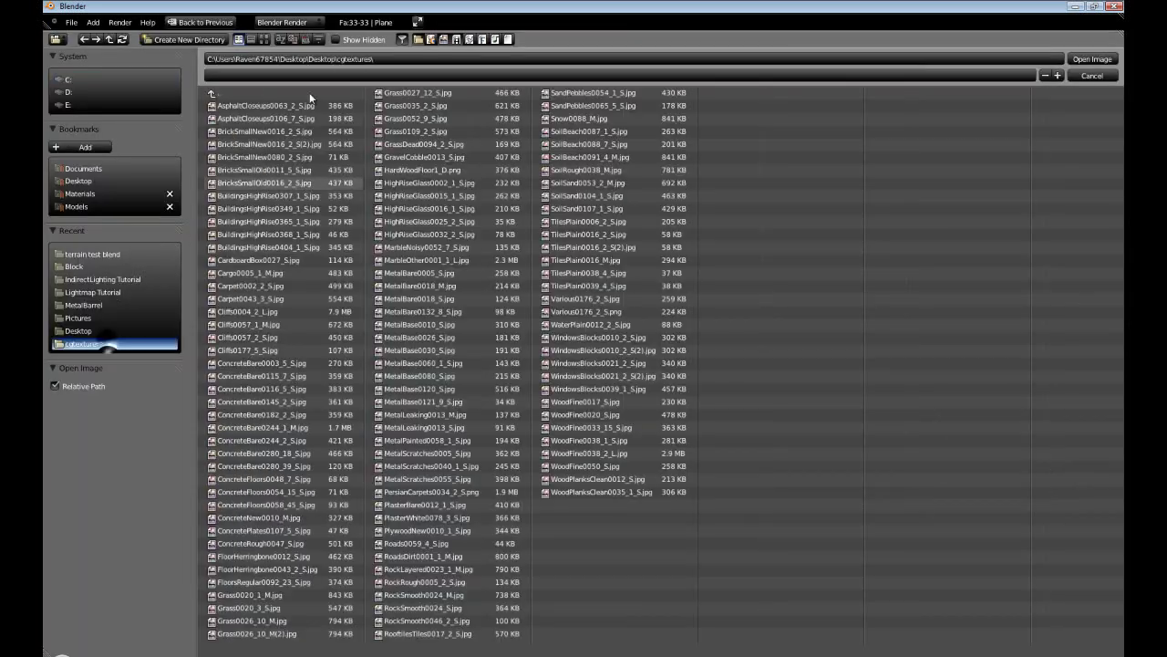
{"action": "left_click", "coordinate": [263, 39]}
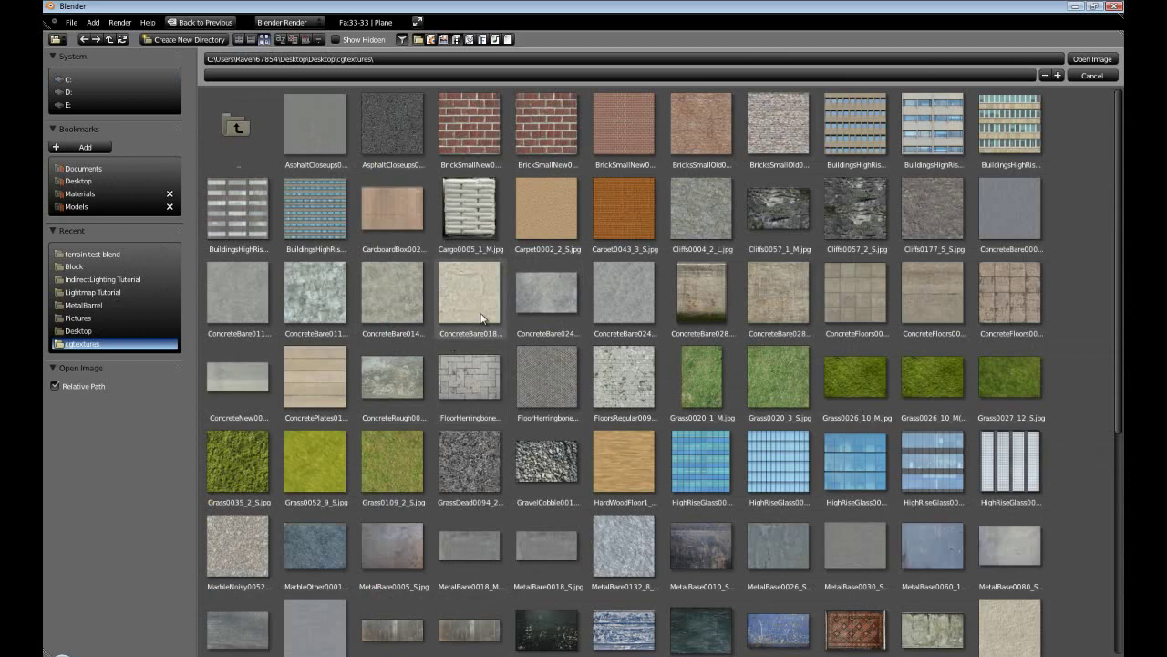
{"action": "double_click", "coordinate": [626, 312]}
- Set the Diffuse texture's mapping coordinates to UV and assign it to the Diffuse UV layer
{"action": "scroll", "coordinate": [1061, 520], "scroll_direction": "down", "scroll_amount": 3}
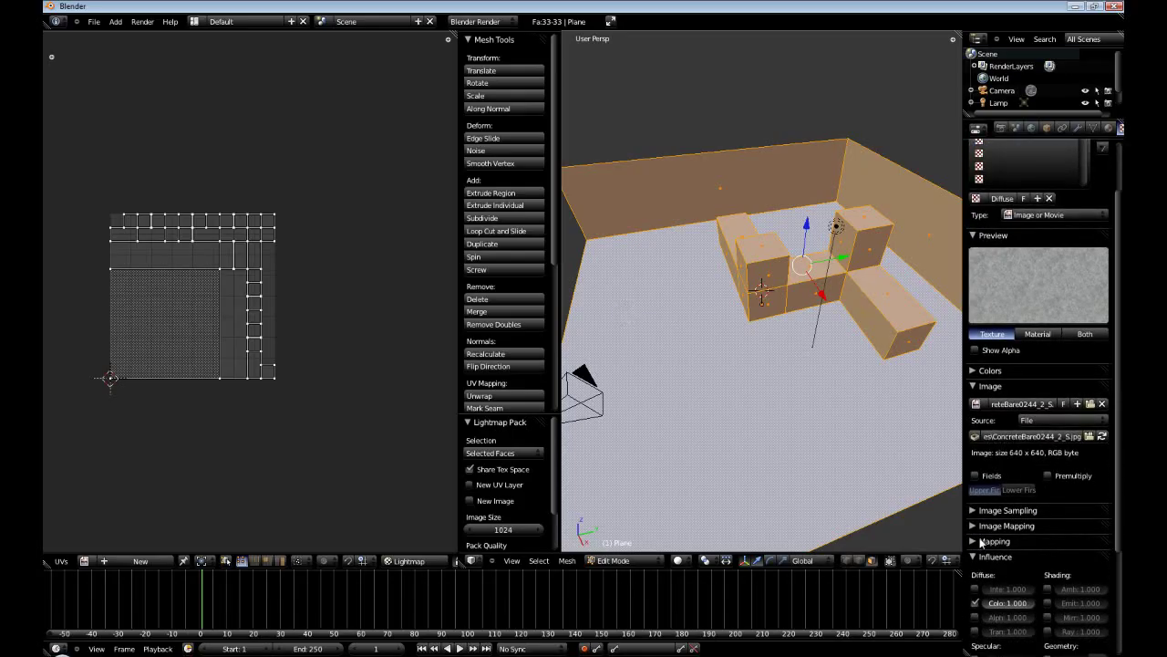
{"action": "left_click", "coordinate": [994, 541]}
{"action": "left_click", "coordinate": [1058, 559]}
{"action": "left_click", "coordinate": [1042, 507]}
{"action": "scroll", "coordinate": [1038, 559], "scroll_direction": "down", "scroll_amount": 2}
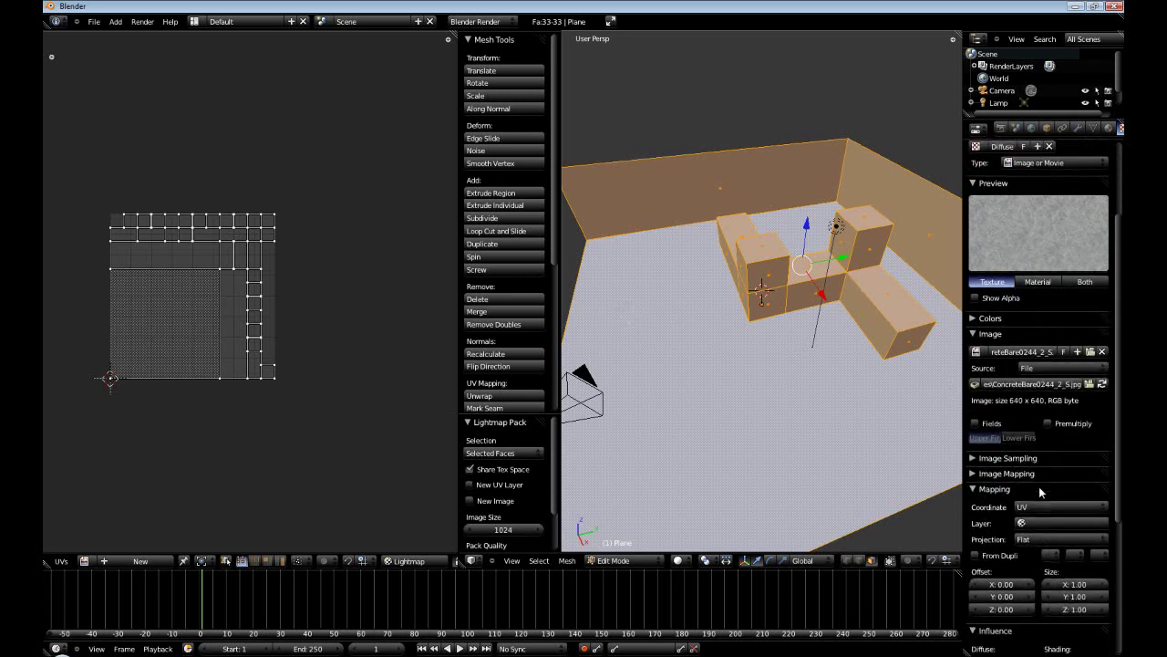
{"action": "left_click", "coordinate": [1049, 508]}
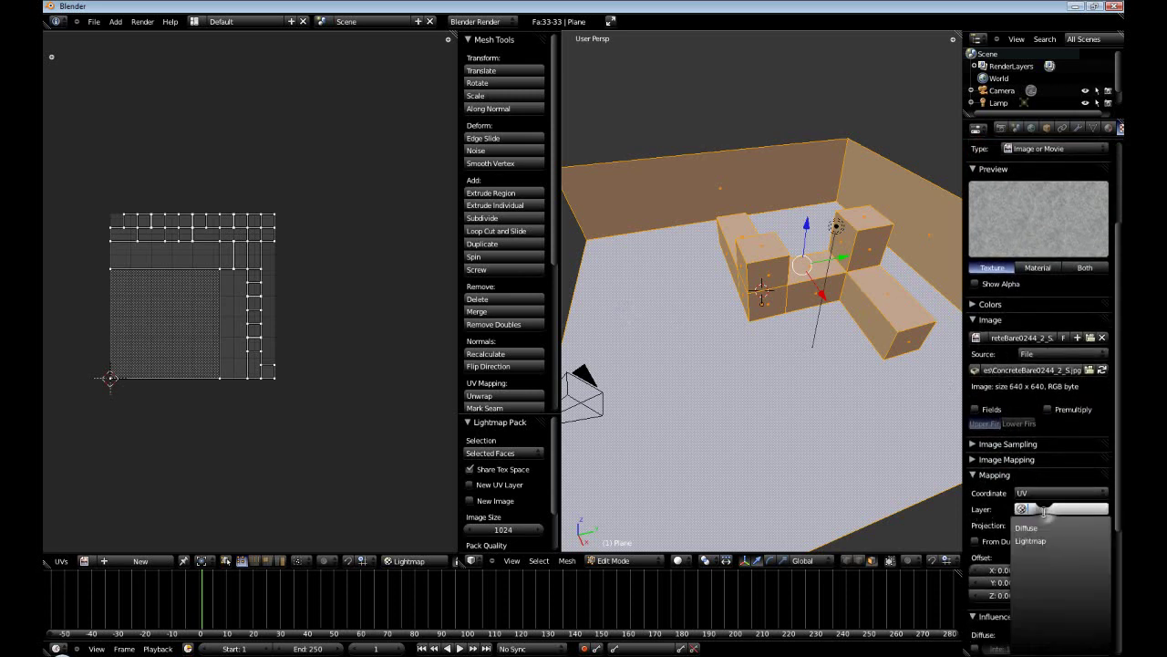
{"action": "left_click", "coordinate": [1044, 529]}
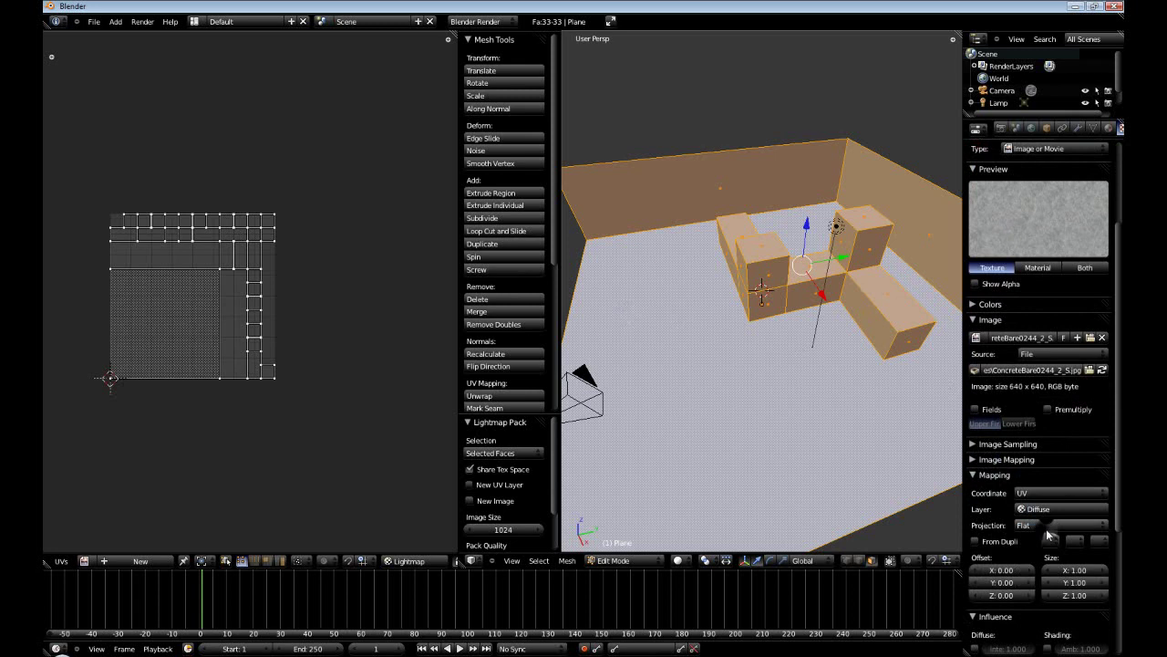
- Set the Diffuse texture's mapping size to 2.5 in X, Y and Z
{"action": "type", "text": "2.5"}
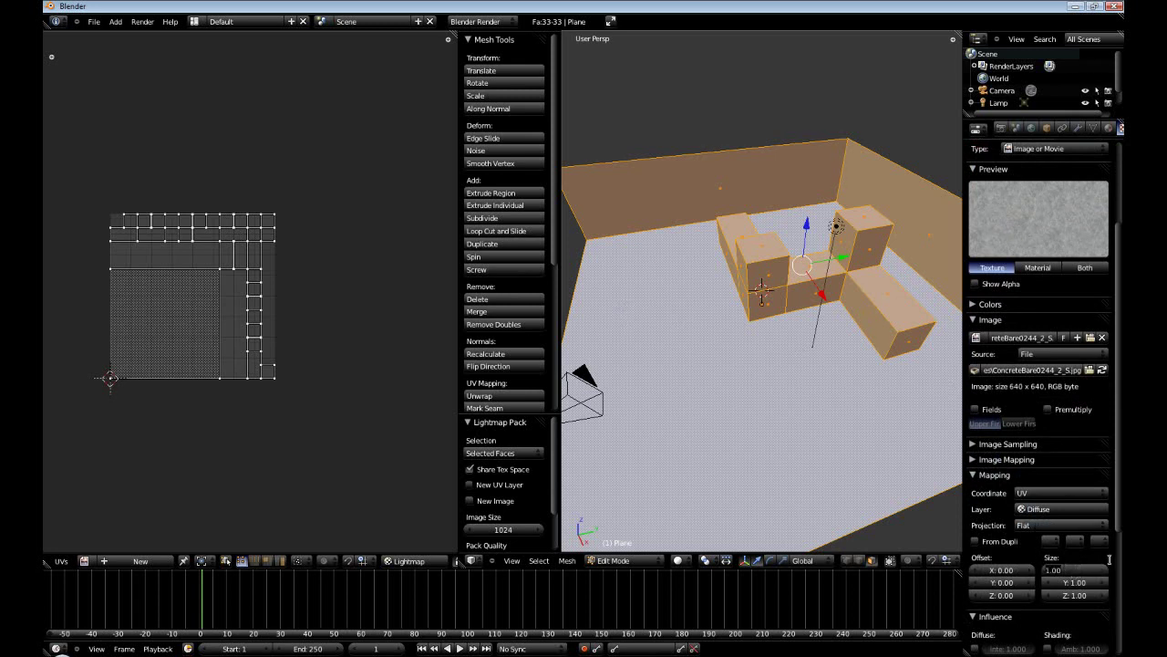
{"action": "key", "text": "Tab"}
{"action": "type", "text": "2.5"}
{"action": "key", "text": "Tab"}
{"action": "type", "text": "2.5"}
{"action": "key", "text": "Return"}
- Set the viewport shading to Textured and inspect the concrete texture in Object Mode before returning to Edit Mode
{"action": "left_click", "coordinate": [678, 560]}
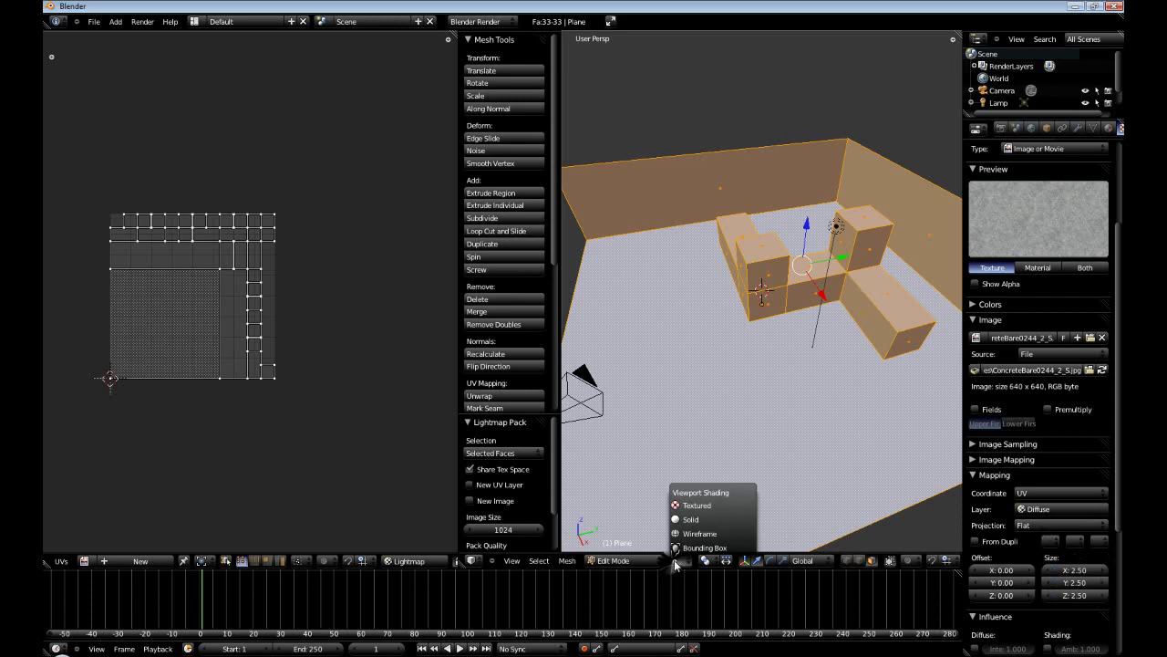
{"action": "left_click", "coordinate": [702, 503]}
{"action": "key", "text": "Tab"}
{"action": "mouse_move", "coordinate": [837, 472]}
{"action": "middle_mouse_down"}
{"action": "mouse_move", "coordinate": [848, 437]}
{"action": "mouse_move", "coordinate": [694, 477]}
{"action": "mouse_move", "coordinate": [644, 411]}
{"action": "middle_mouse_up"}
{"action": "middle_click_drag", "start_coordinate": [658, 505], "coordinate": [706, 454]}
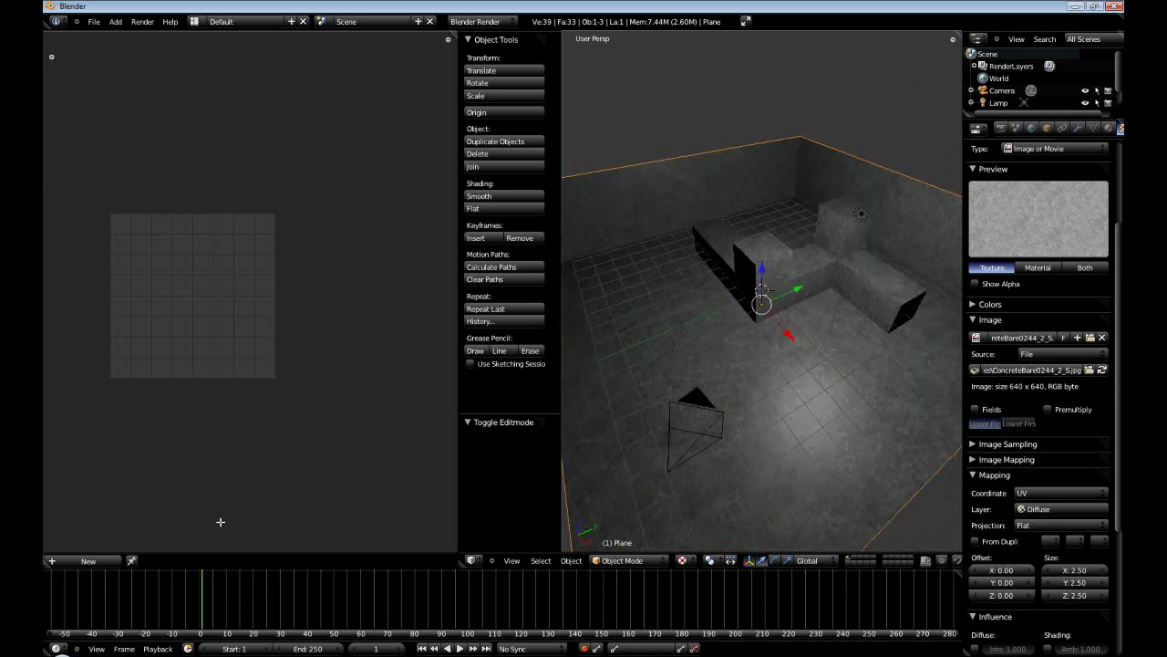
{"action": "key", "text": "Tab"}
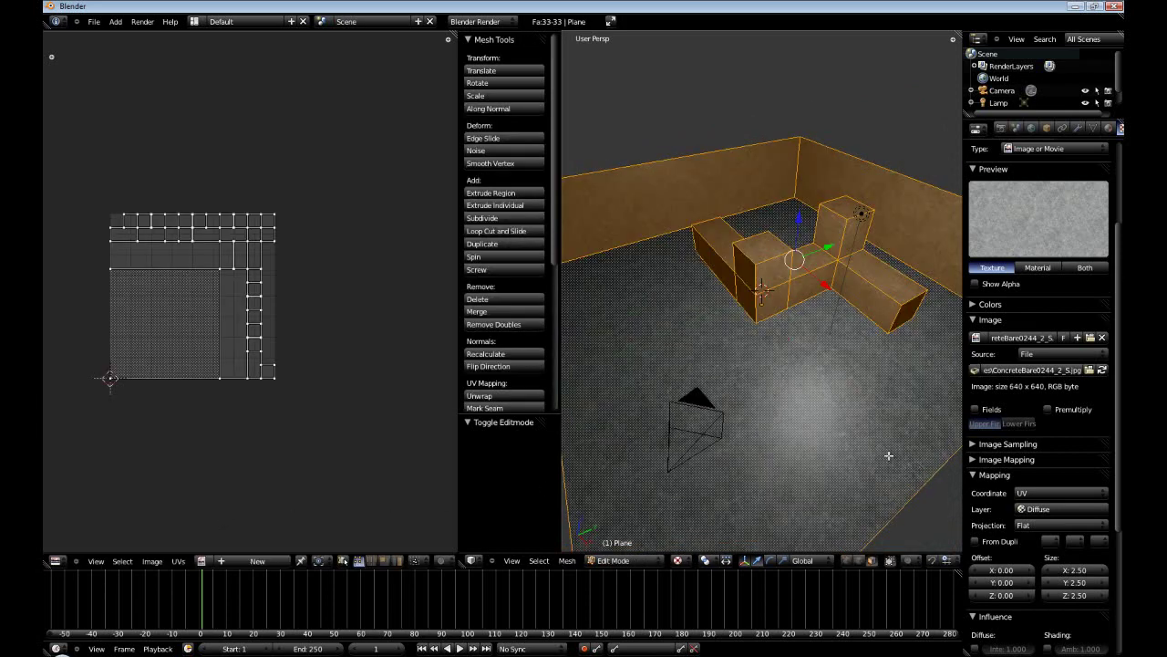
{"action": "middle_click_drag", "start_coordinate": [890, 457], "coordinate": [843, 466]}
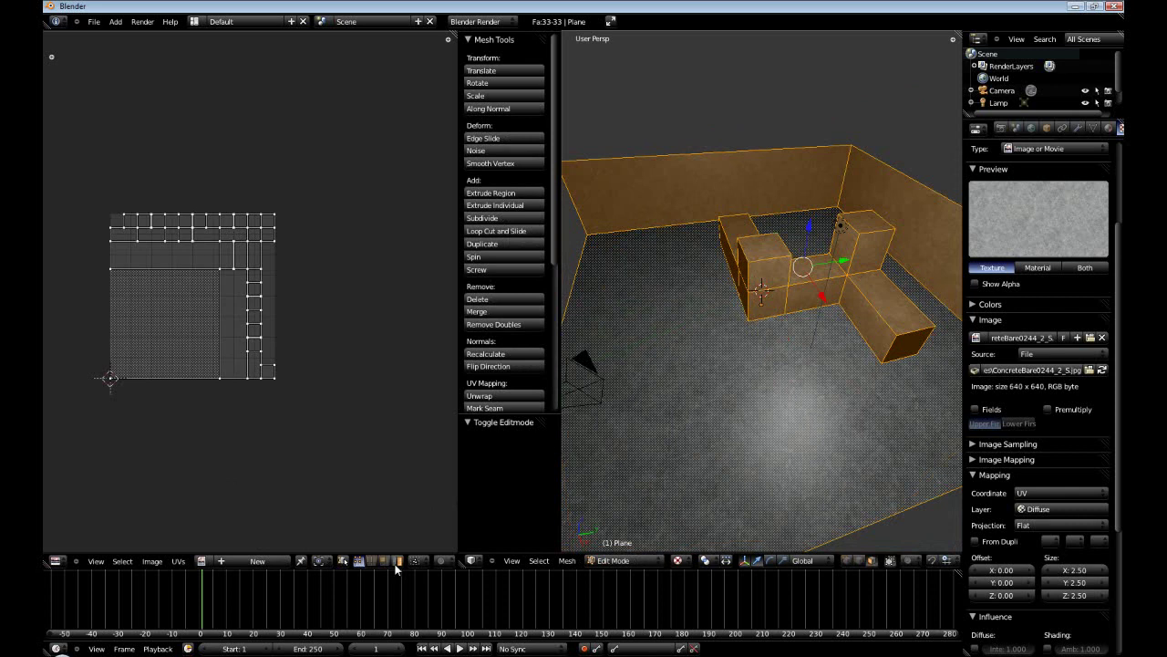
- Create a new 1024 × 1024 image named Lightmap in the UV/Image Editor for the unwrapped faces
{"action": "middle_click_drag", "start_coordinate": [394, 560], "coordinate": [243, 562]}
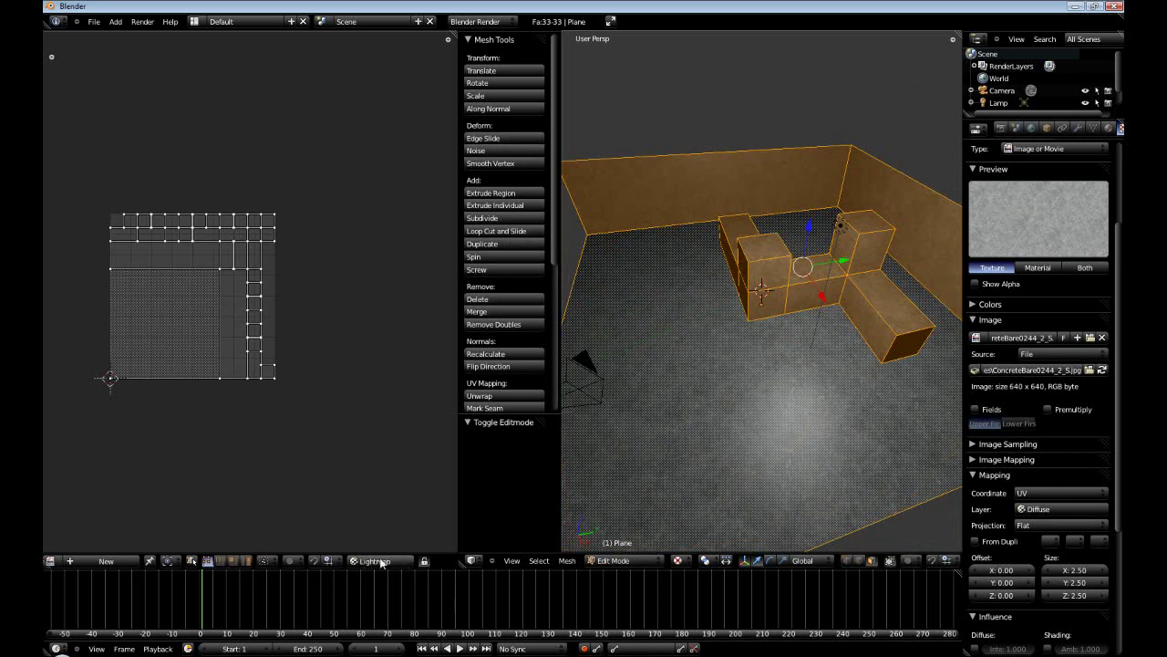
{"action": "scroll", "coordinate": [286, 560], "scroll_direction": "up", "scroll_amount": 3}
{"action": "left_click", "coordinate": [180, 560]}
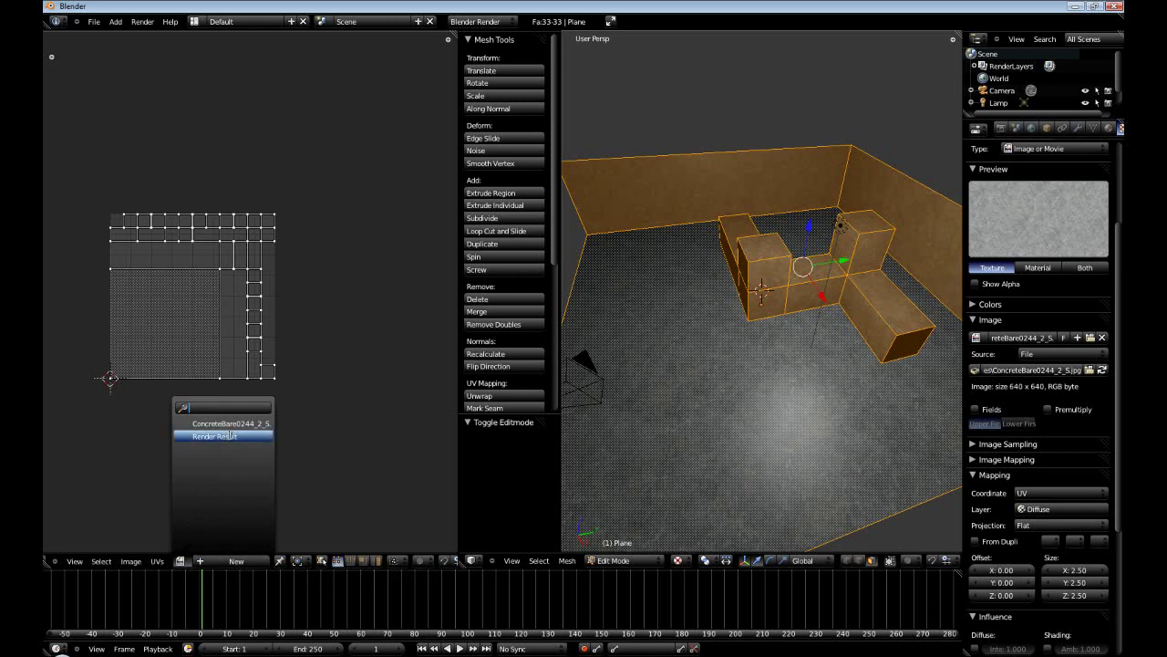
{"action": "left_click", "coordinate": [244, 562]}
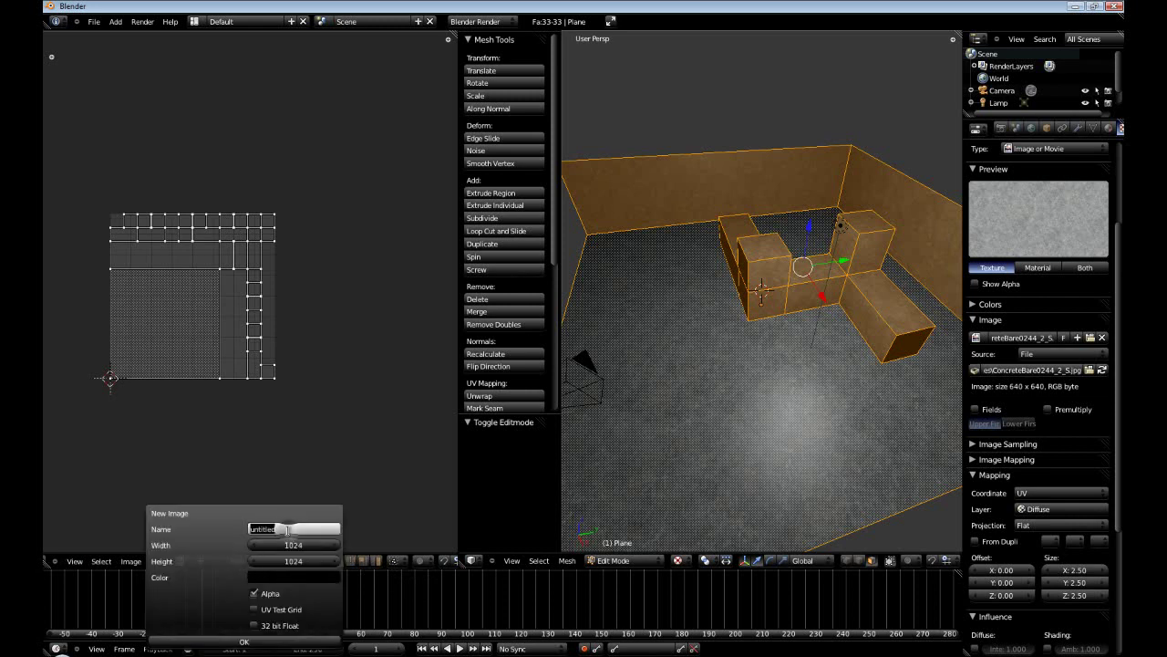
{"action": "type", "text": "Lightmap"}
{"action": "key", "text": "Return"}
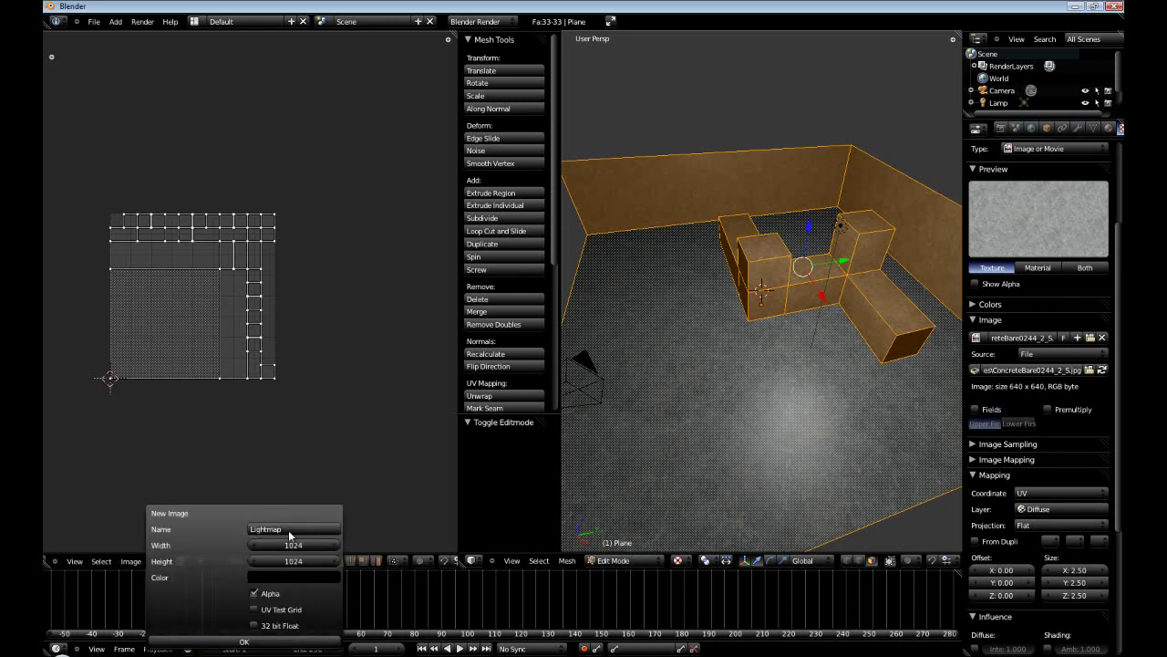
{"action": "left_click", "coordinate": [299, 641]}
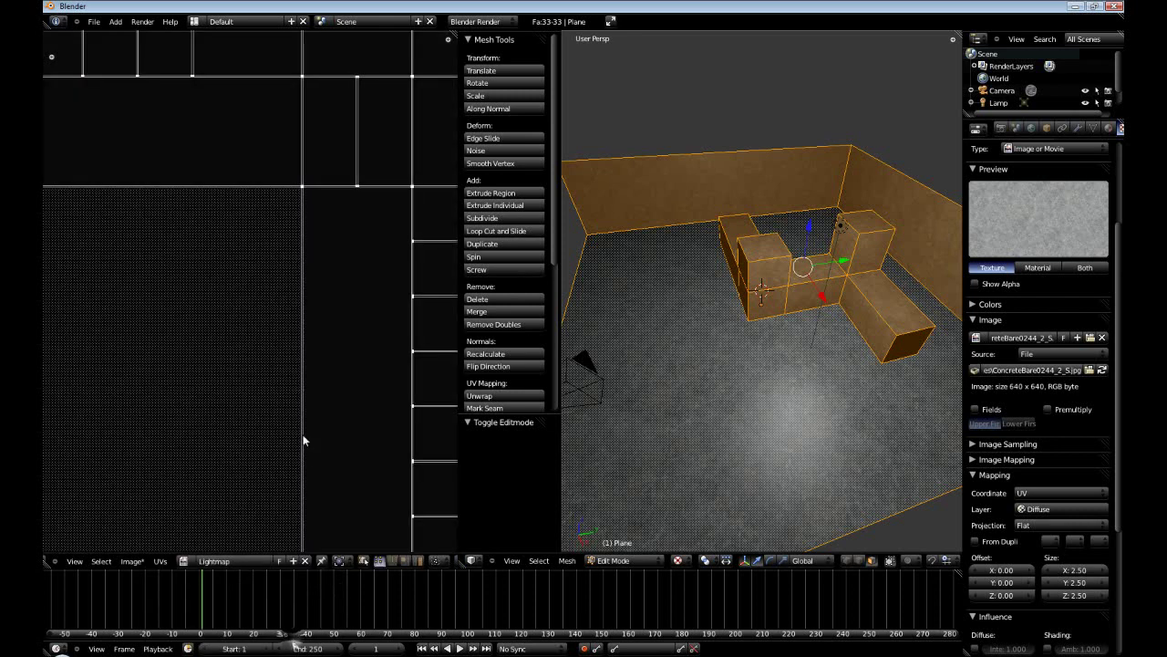
{"action": "scroll", "coordinate": [302, 399], "scroll_direction": "down", "scroll_amount": 5}
{"action": "scroll", "coordinate": [303, 399], "scroll_direction": "down", "scroll_amount": 1}
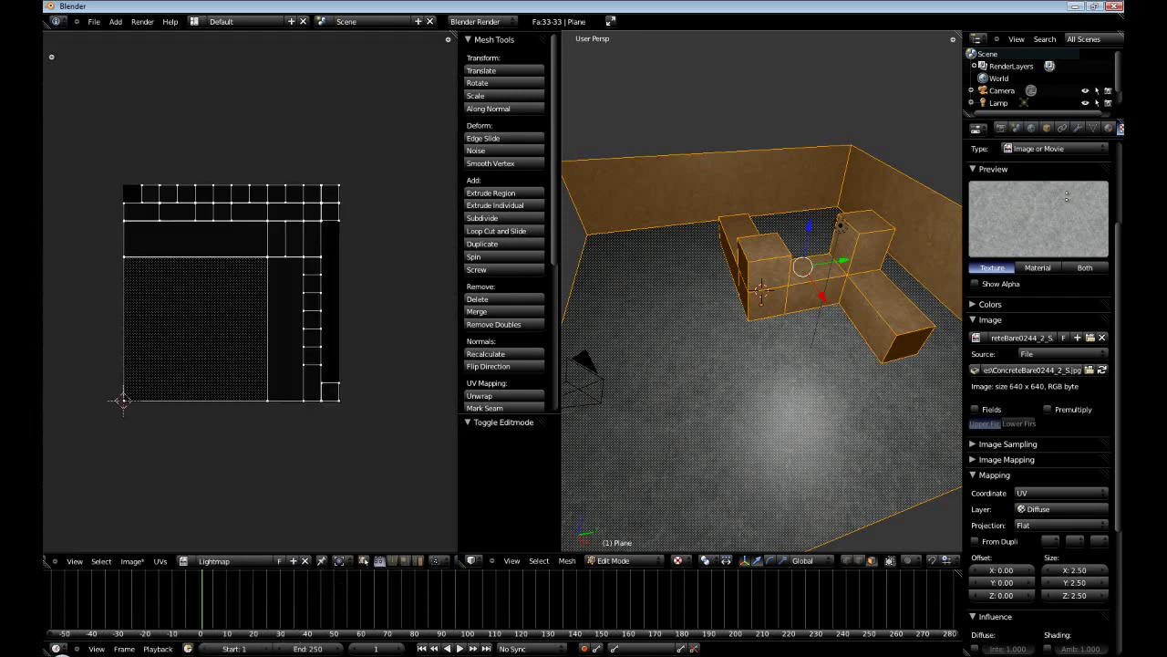
- Add a second material texture named Lightamp, of type Image or Movie, using the Lightmap image
{"action": "scroll", "coordinate": [1027, 202], "scroll_direction": "up", "scroll_amount": 5}
{"action": "left_click", "coordinate": [1013, 207]}
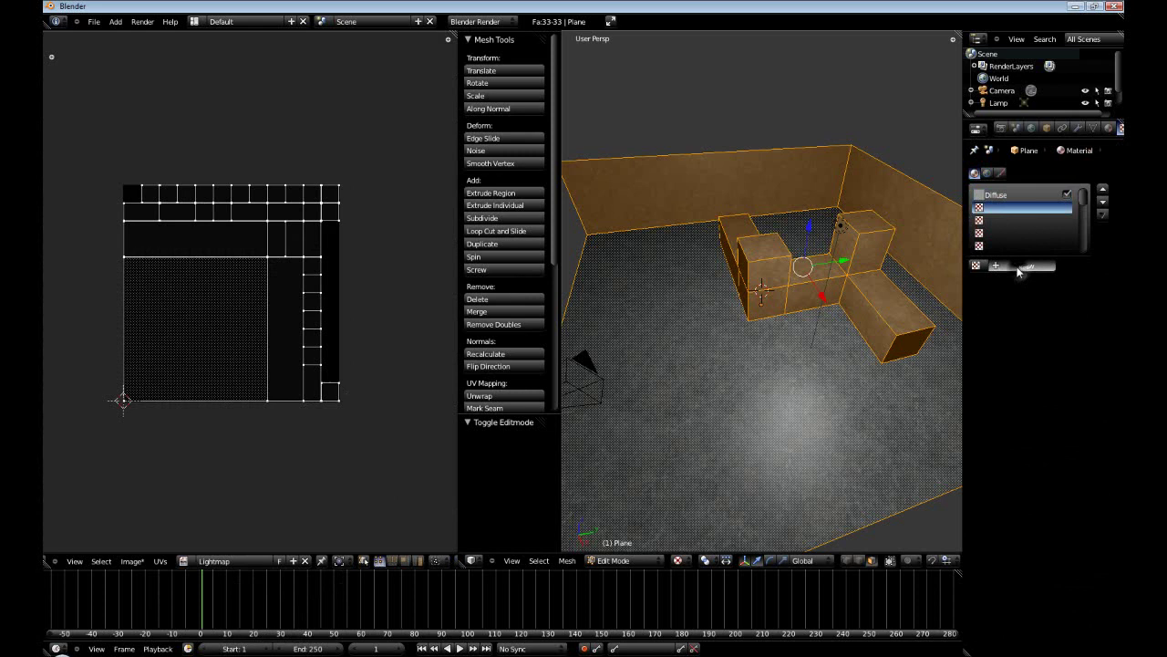
{"action": "left_click", "coordinate": [1019, 265]}
{"action": "type", "text": "Lightmap"}
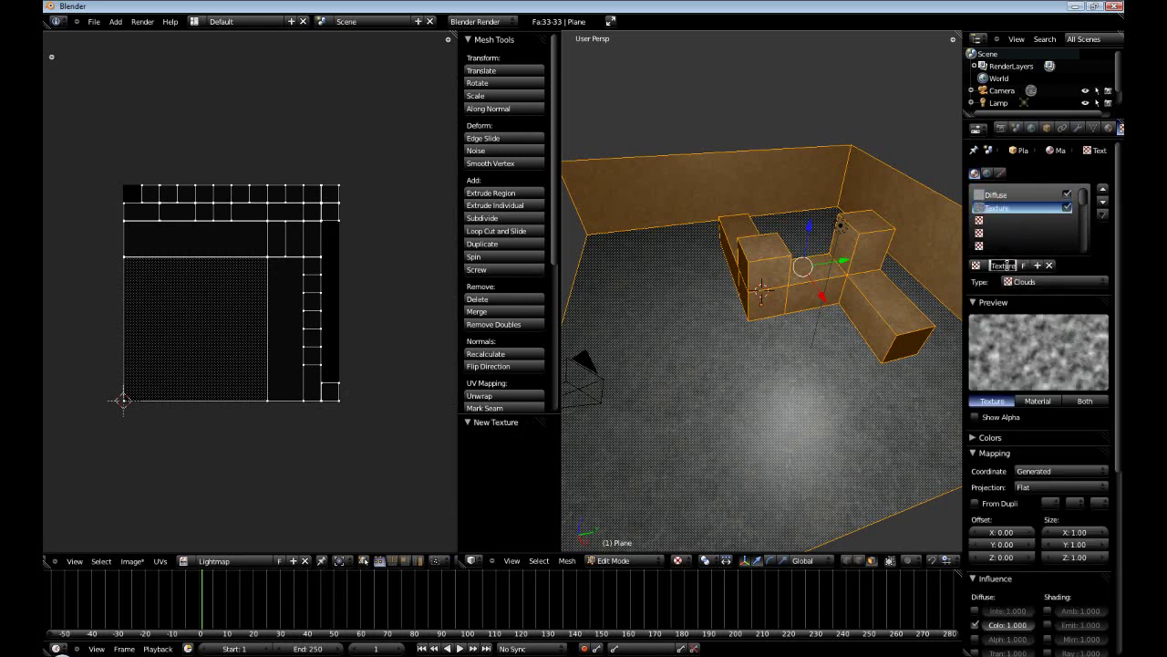
{"action": "key", "text": "Return"}
{"action": "left_click", "coordinate": [1031, 283]}
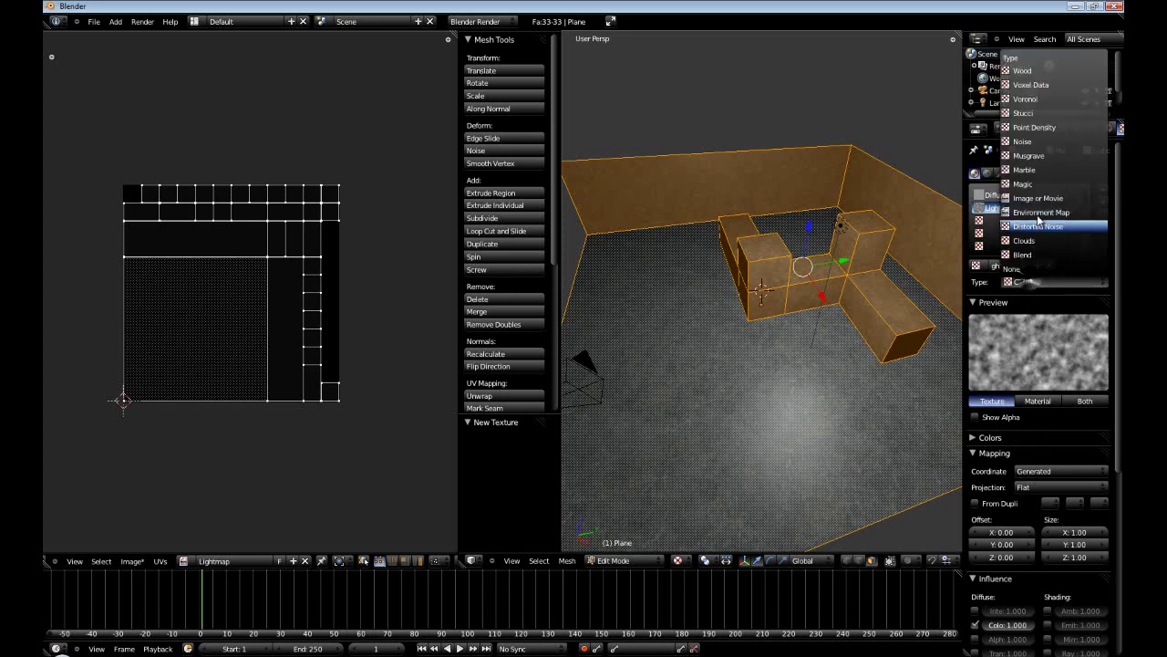
{"action": "left_click", "coordinate": [1036, 194]}
{"action": "left_click", "coordinate": [976, 469]}
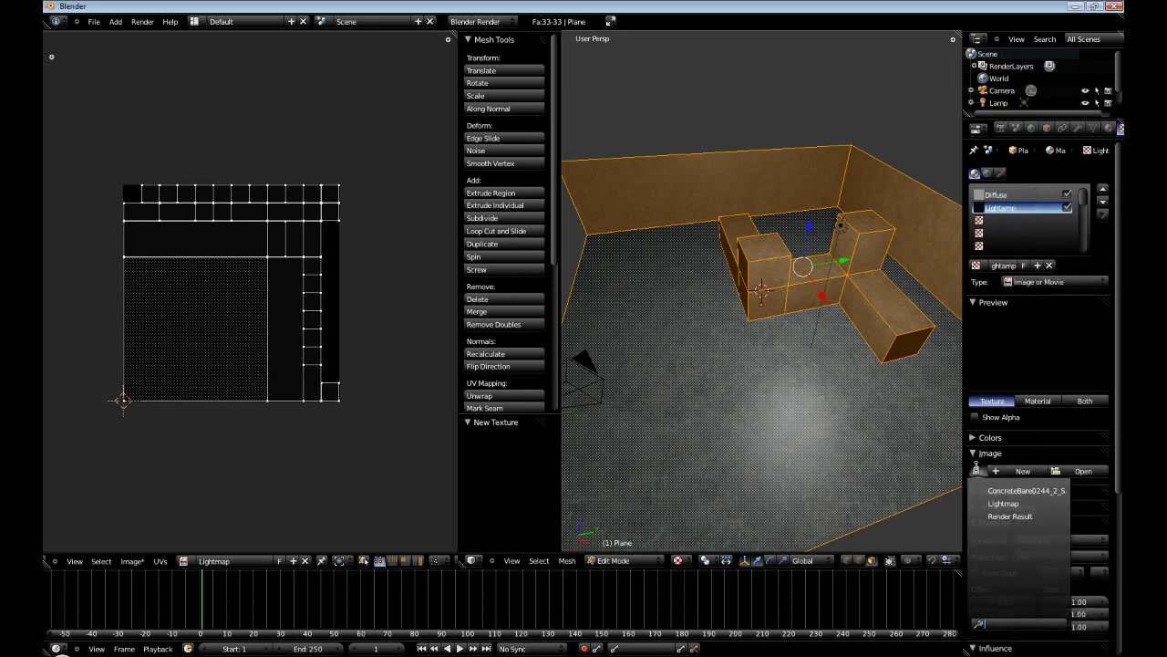
{"action": "left_click", "coordinate": [1003, 504]}
- Set the second texture's mapping coordinates to UV and assign it to the Lightmap UV layer
{"action": "scroll", "coordinate": [1018, 531], "scroll_direction": "down", "scroll_amount": 1}
{"action": "scroll", "coordinate": [1019, 531], "scroll_direction": "down", "scroll_amount": 2}
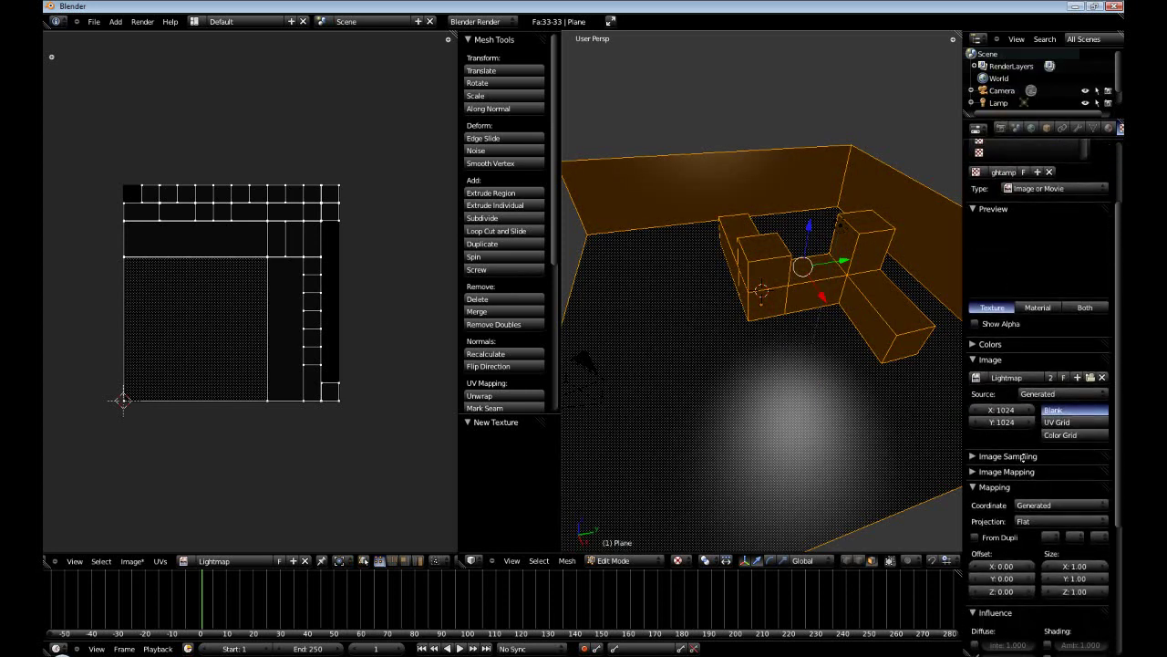
{"action": "left_click", "coordinate": [1045, 509]}
{"action": "left_click", "coordinate": [1039, 451]}
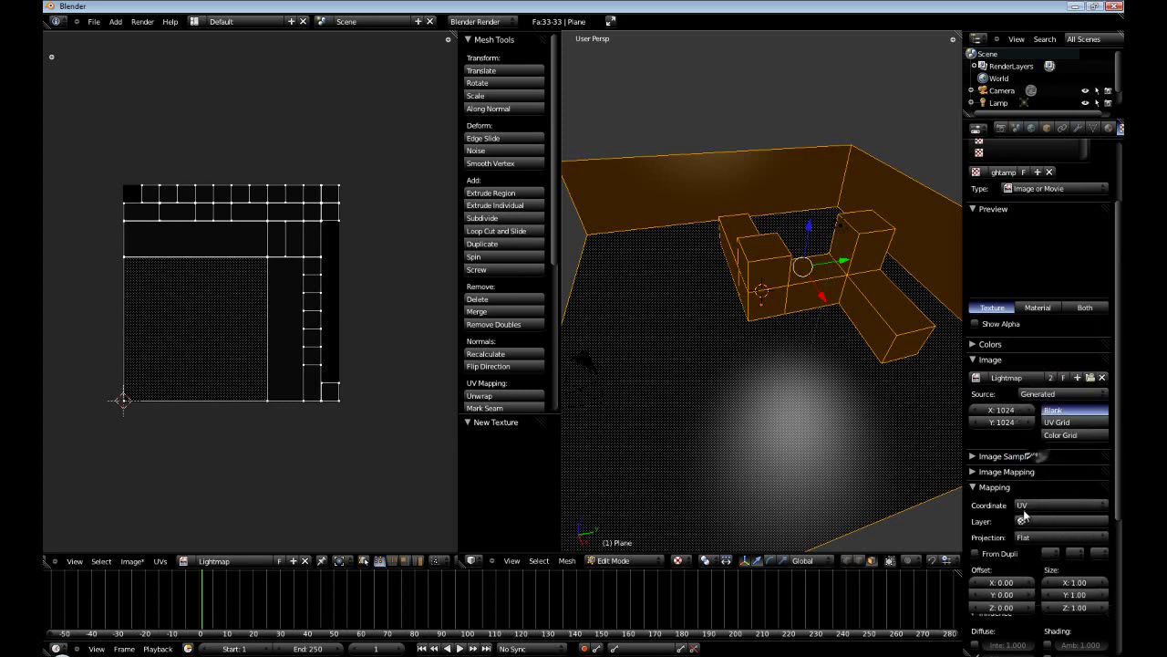
{"action": "left_click", "coordinate": [1041, 525]}
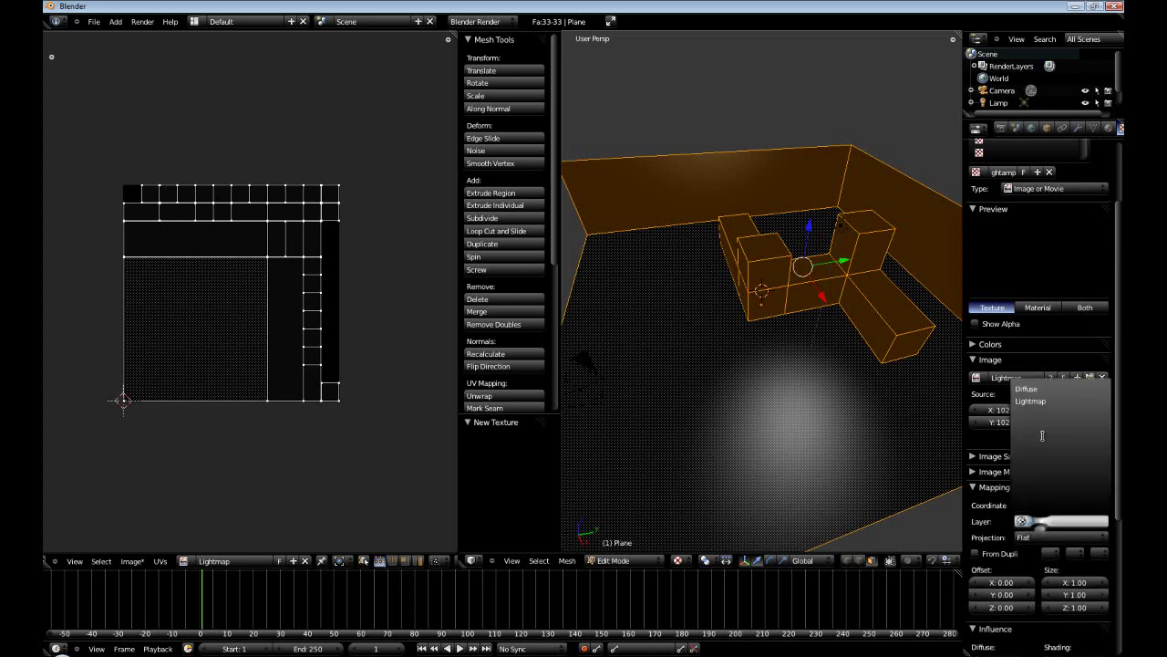
{"action": "left_click", "coordinate": [1045, 407]}
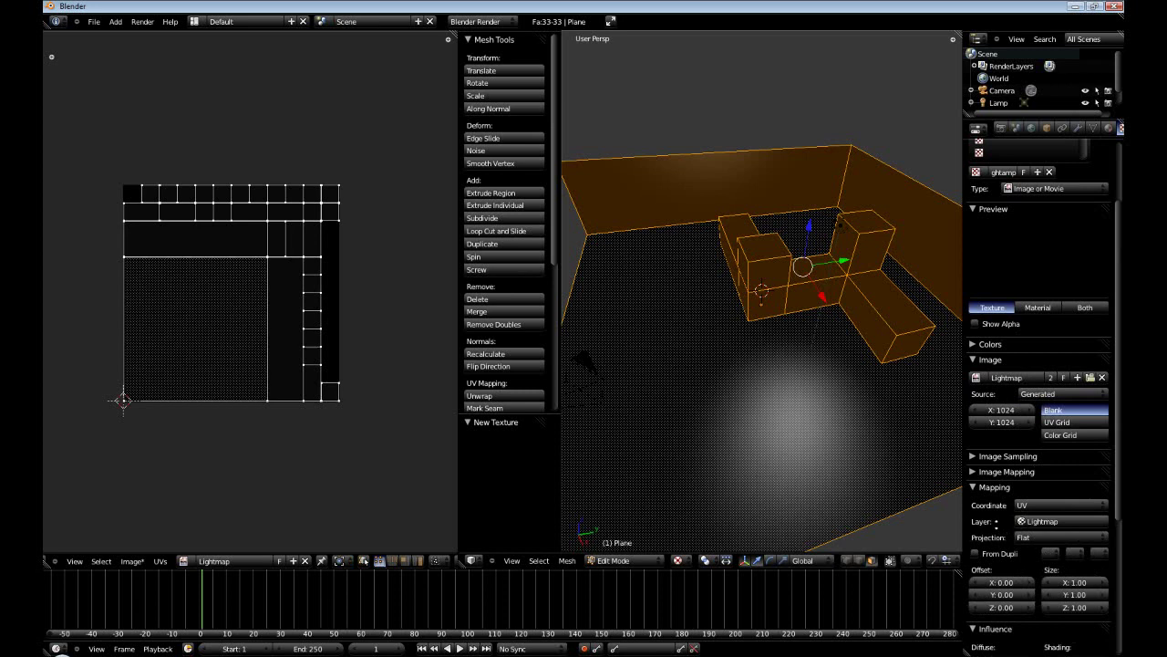
- Enable RGB to Intensity for the lightmap texture and set its blend type to Overlay
{"action": "scroll", "coordinate": [994, 465], "scroll_direction": "down", "scroll_amount": 3}
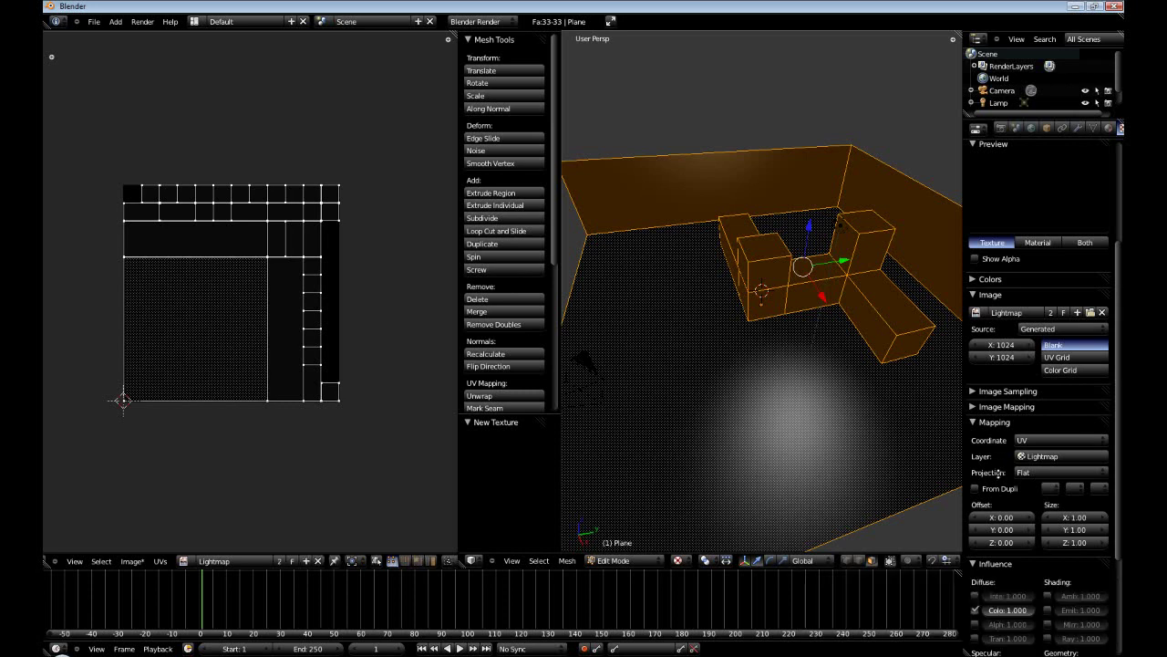
{"action": "scroll", "coordinate": [993, 466], "scroll_direction": "down", "scroll_amount": 5}
{"action": "left_click", "coordinate": [1015, 568]}
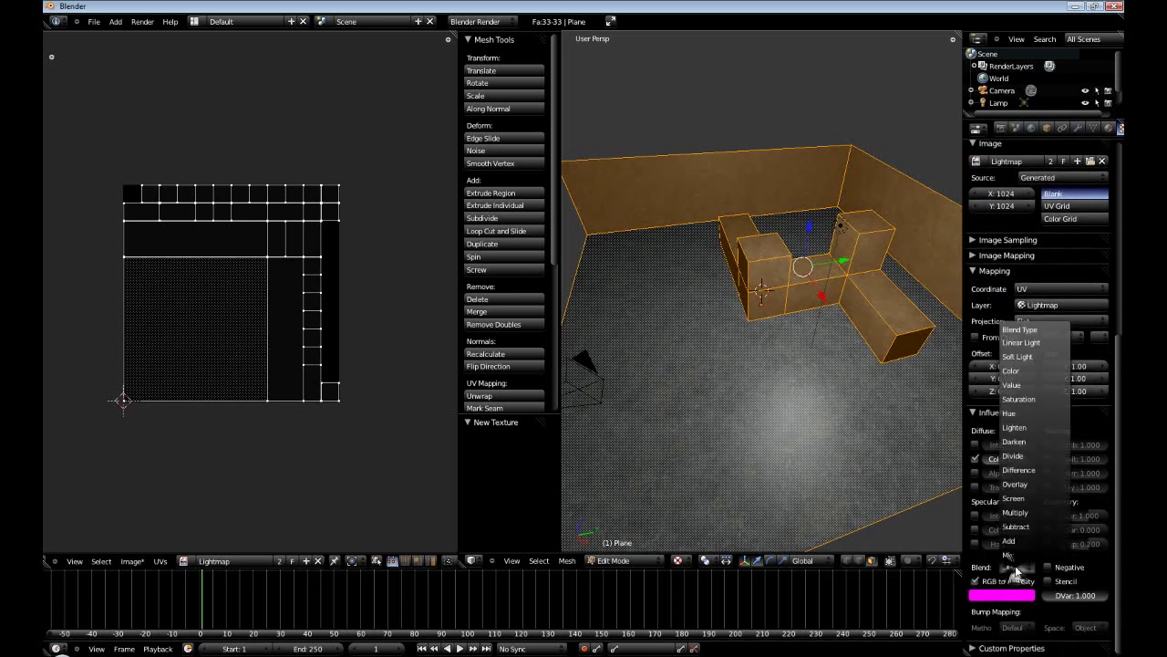
{"action": "left_click", "coordinate": [1040, 483]}
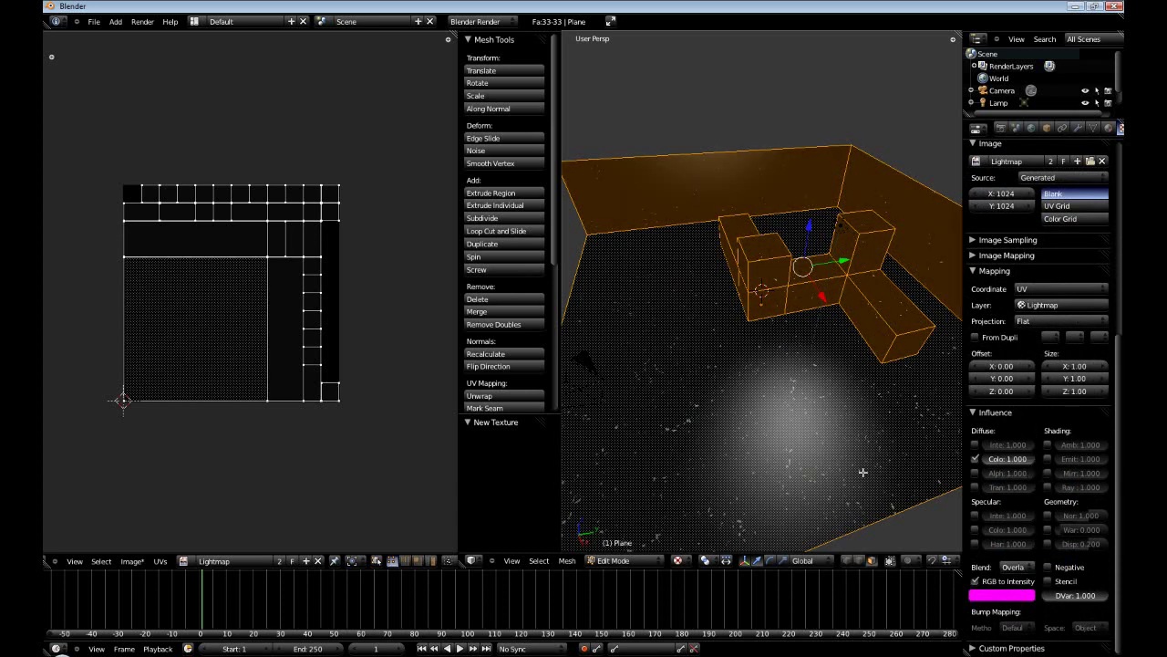
- Disable both the diffuse and lightmap textures in the material's texture list
{"action": "scroll", "coordinate": [1034, 501], "scroll_direction": "up", "scroll_amount": 9}
{"action": "scroll", "coordinate": [1071, 310], "scroll_direction": "up", "scroll_amount": 2}
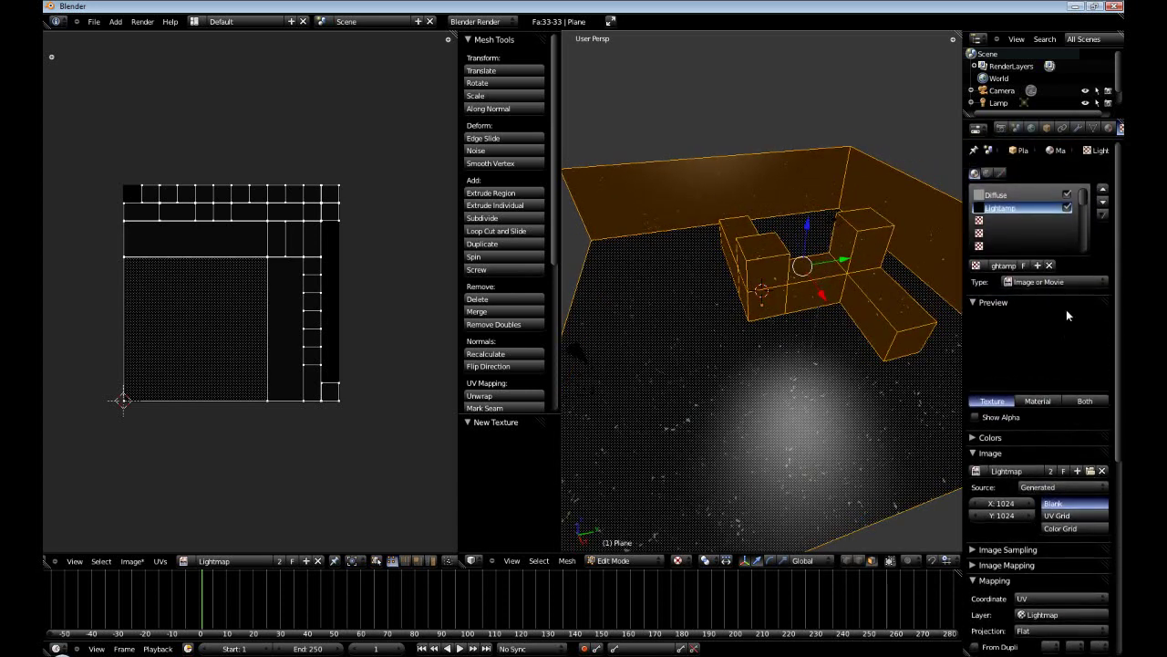
{"action": "left_click", "coordinate": [1067, 195]}
{"action": "left_click", "coordinate": [1069, 208]}
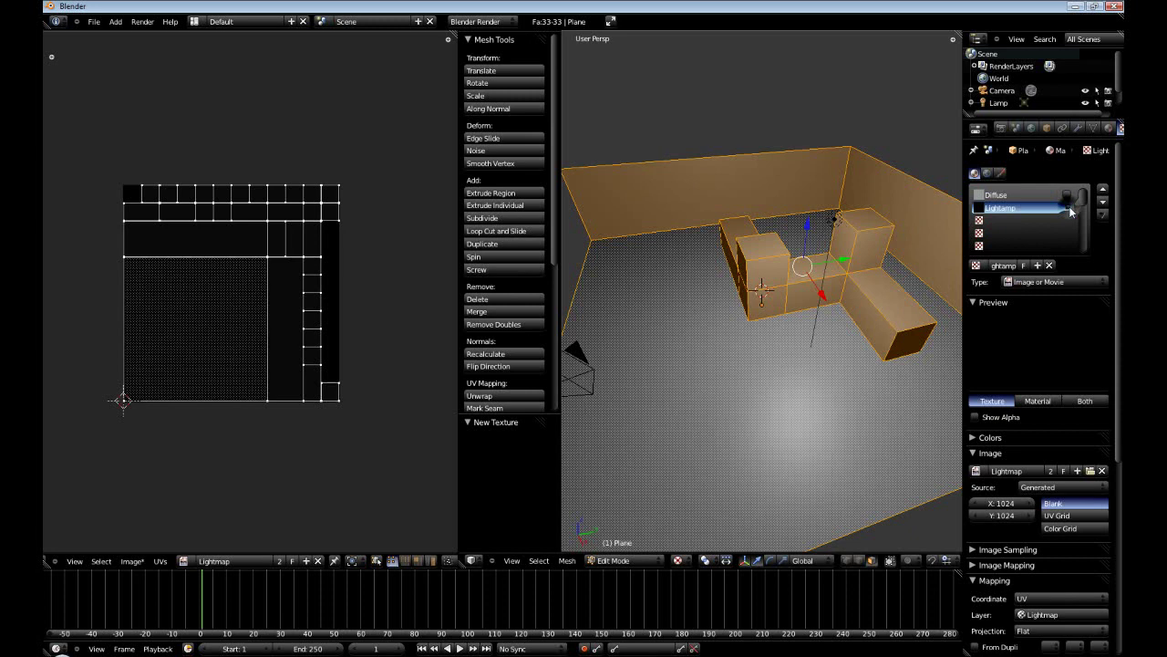
{"action": "left_click", "coordinate": [1068, 210]}
- Expand the Bake section of the render settings and enable Ambient Occlusion for the world
{"action": "left_click", "coordinate": [1000, 128]}
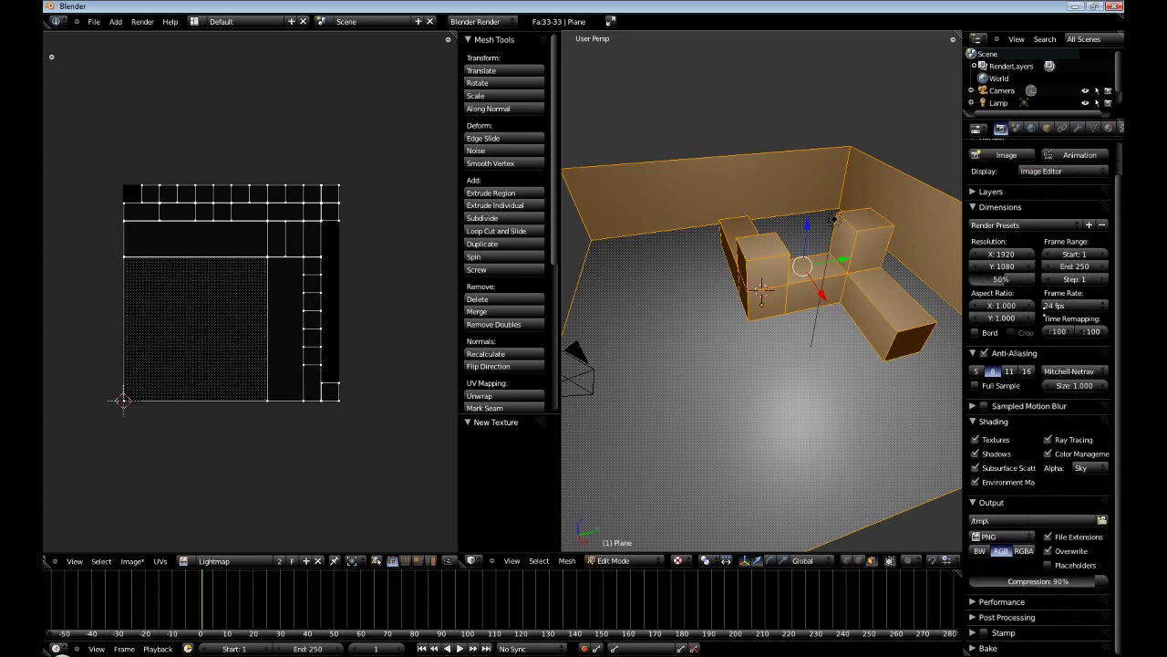
{"action": "left_click", "coordinate": [975, 649]}
{"action": "scroll", "coordinate": [975, 649], "scroll_direction": "down", "scroll_amount": 3}
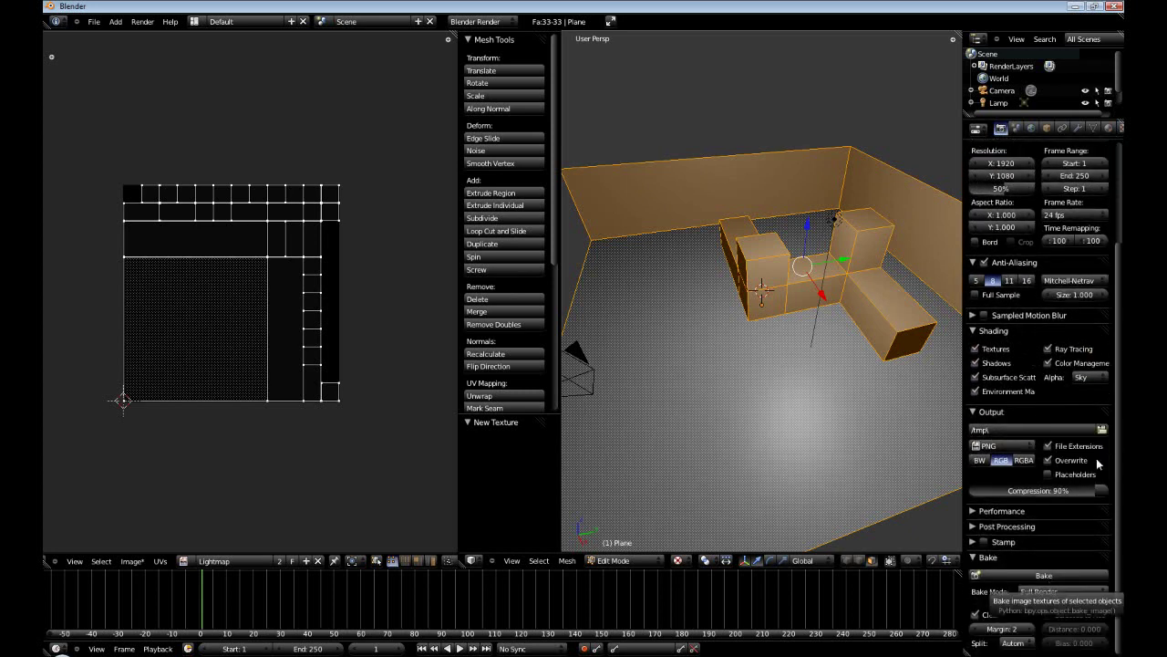
{"action": "left_click", "coordinate": [1033, 129]}
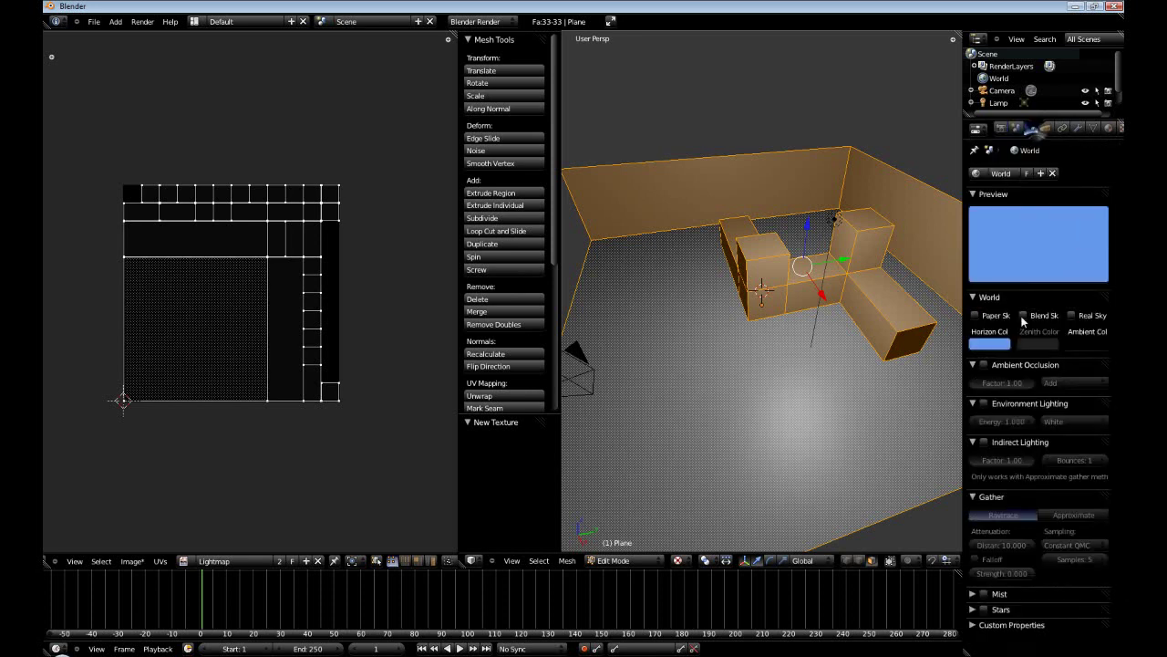
{"action": "left_click", "coordinate": [983, 365]}
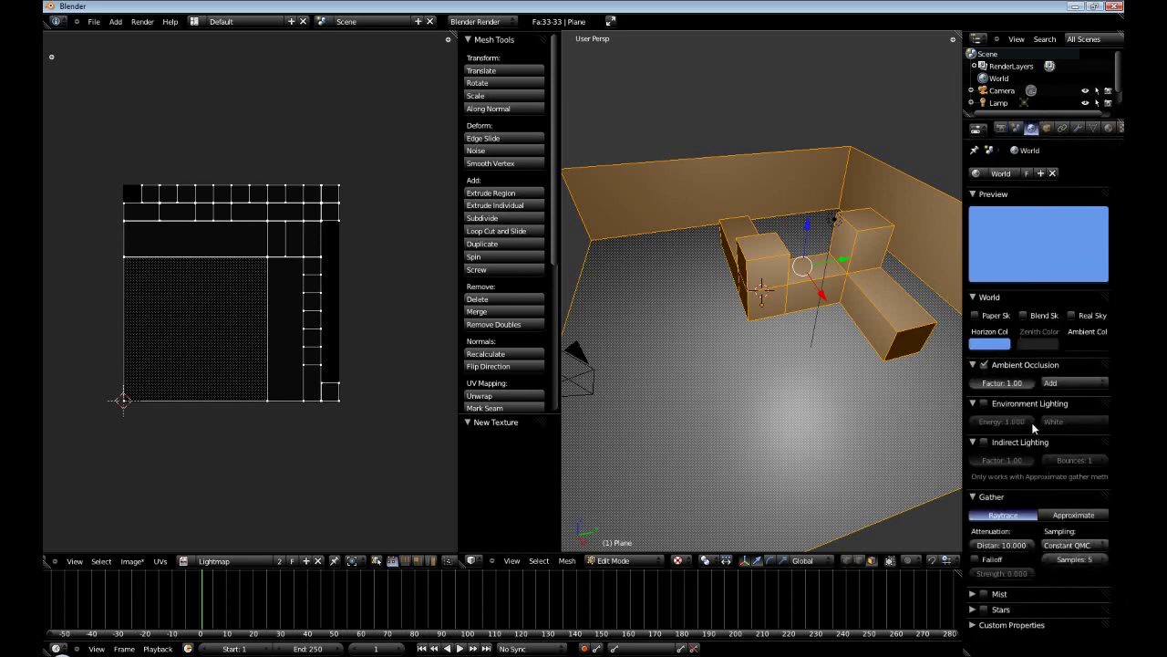
- Bake the lighting into the Lightmap image using the Full Render bake mode
{"action": "left_click", "coordinate": [1001, 128]}
{"action": "left_click", "coordinate": [1044, 573]}
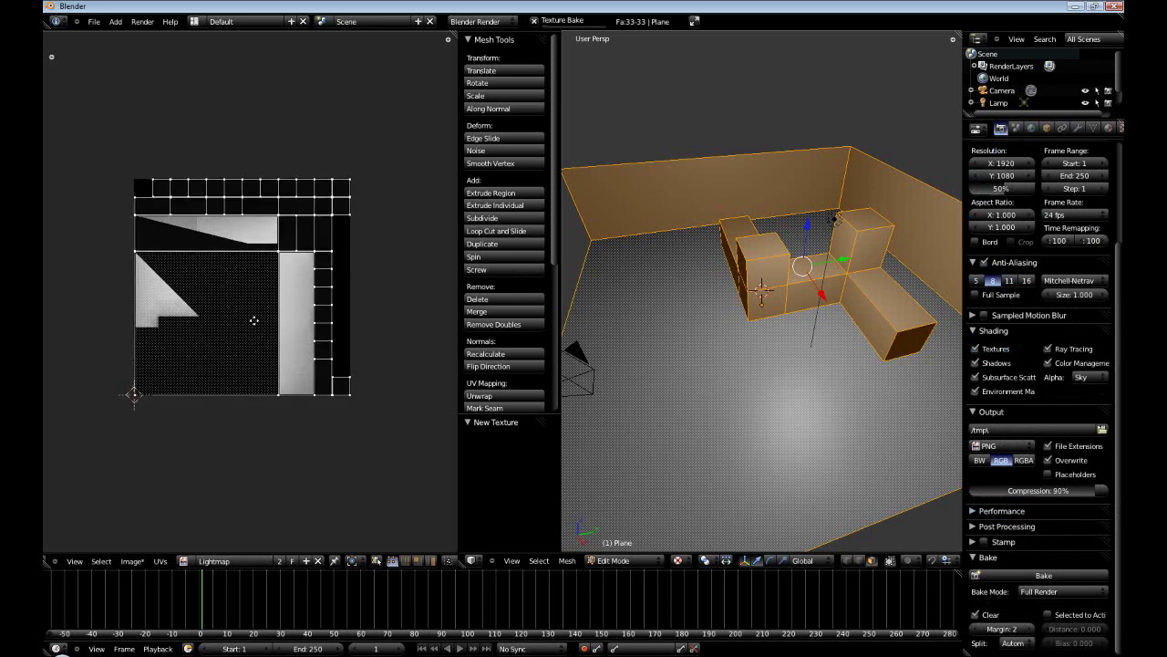
{"action": "middle_click_drag", "start_coordinate": [250, 331], "coordinate": [322, 390]}
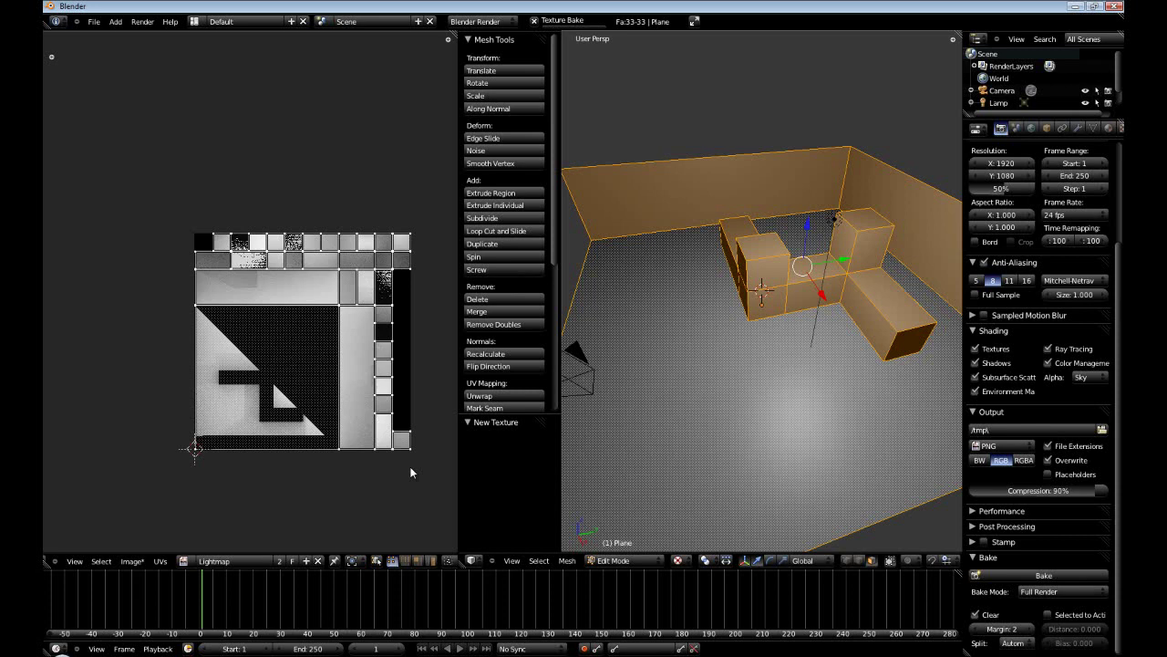
{"action": "middle_click_drag", "start_coordinate": [338, 369], "coordinate": [304, 350]}
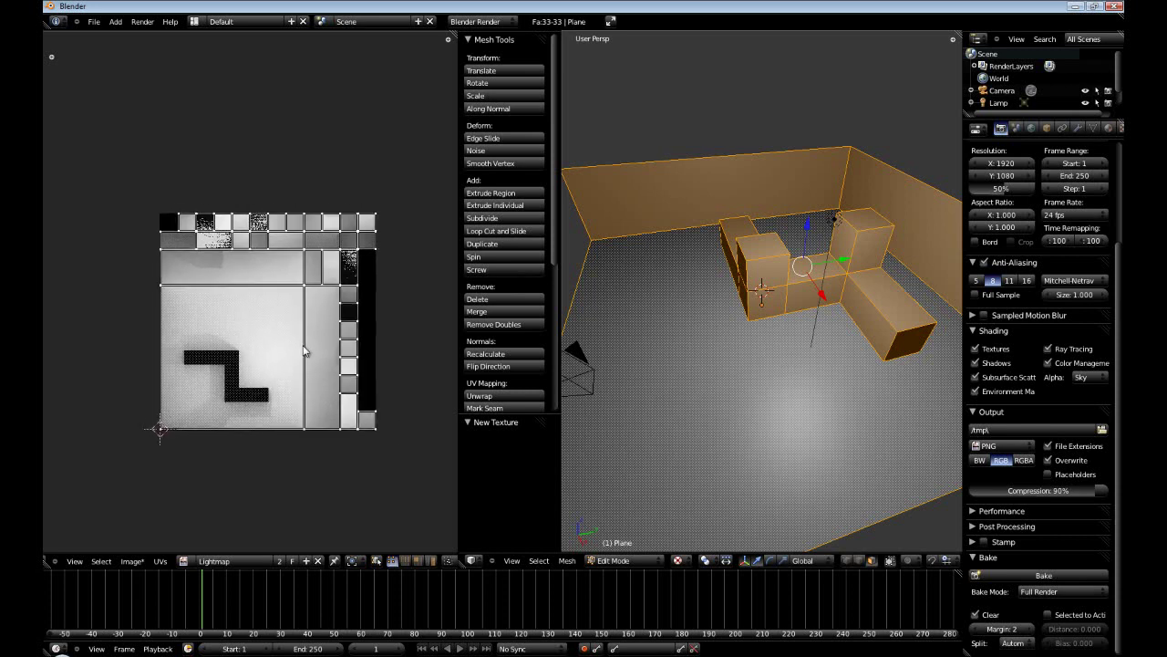
- Re-enable the Diffuse and Lightamp textures in the material's texture list
{"action": "scroll", "coordinate": [1107, 127], "scroll_direction": "down", "scroll_amount": 2}
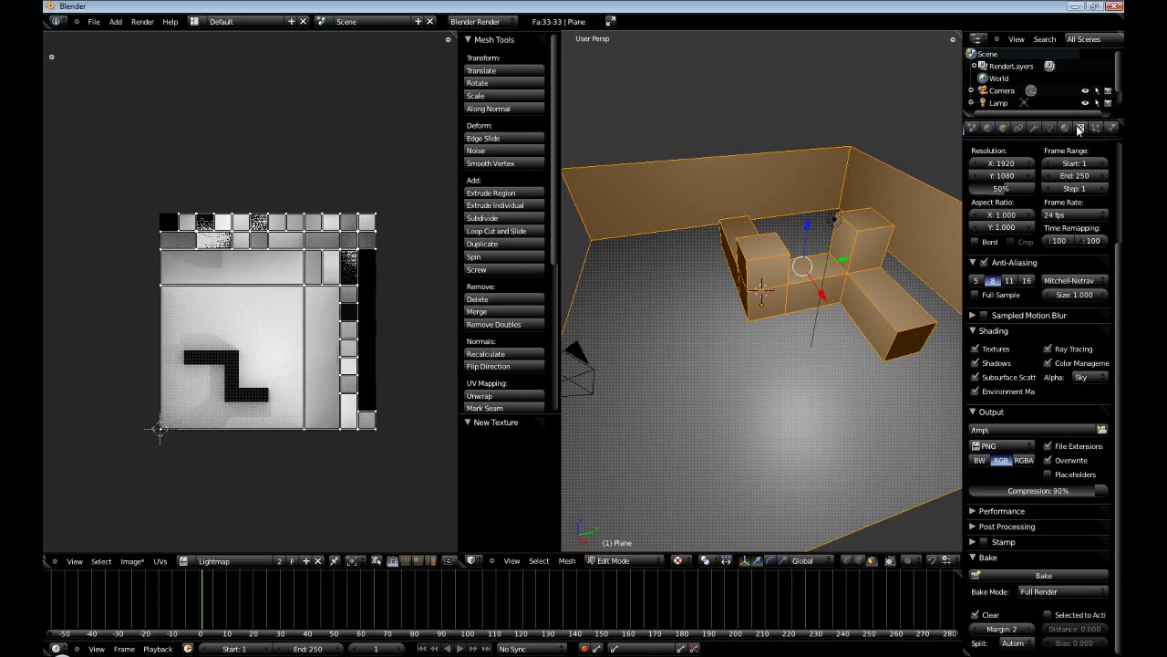
{"action": "left_click", "coordinate": [1079, 127]}
{"action": "key", "text": "a"}
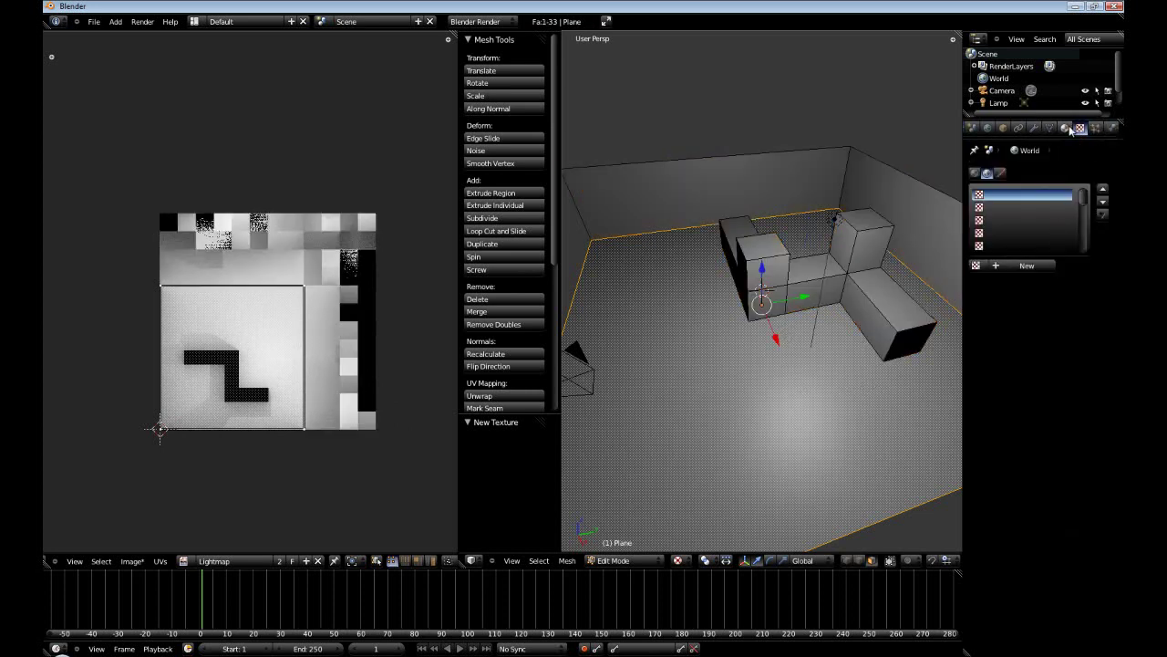
{"action": "left_click", "coordinate": [974, 173]}
{"action": "left_click", "coordinate": [1066, 194]}
{"action": "left_click", "coordinate": [1068, 208]}
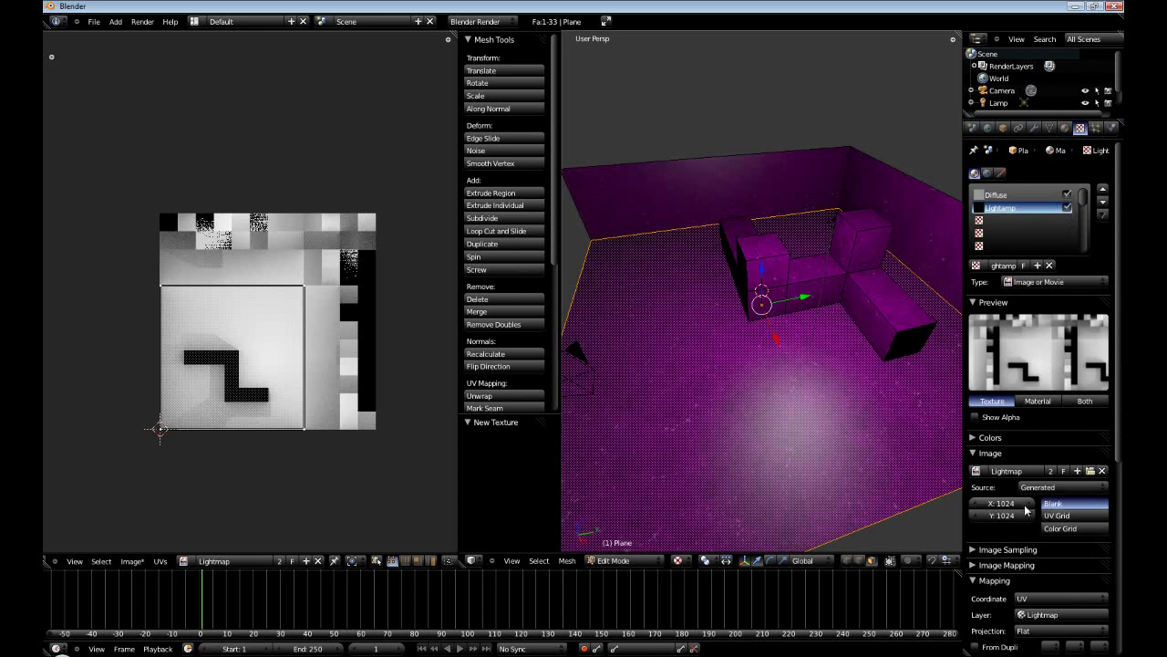
- Disable RGB to Intensity in the lightmap texture's influence settings
{"action": "scroll", "coordinate": [1058, 493], "scroll_direction": "down", "scroll_amount": 8}
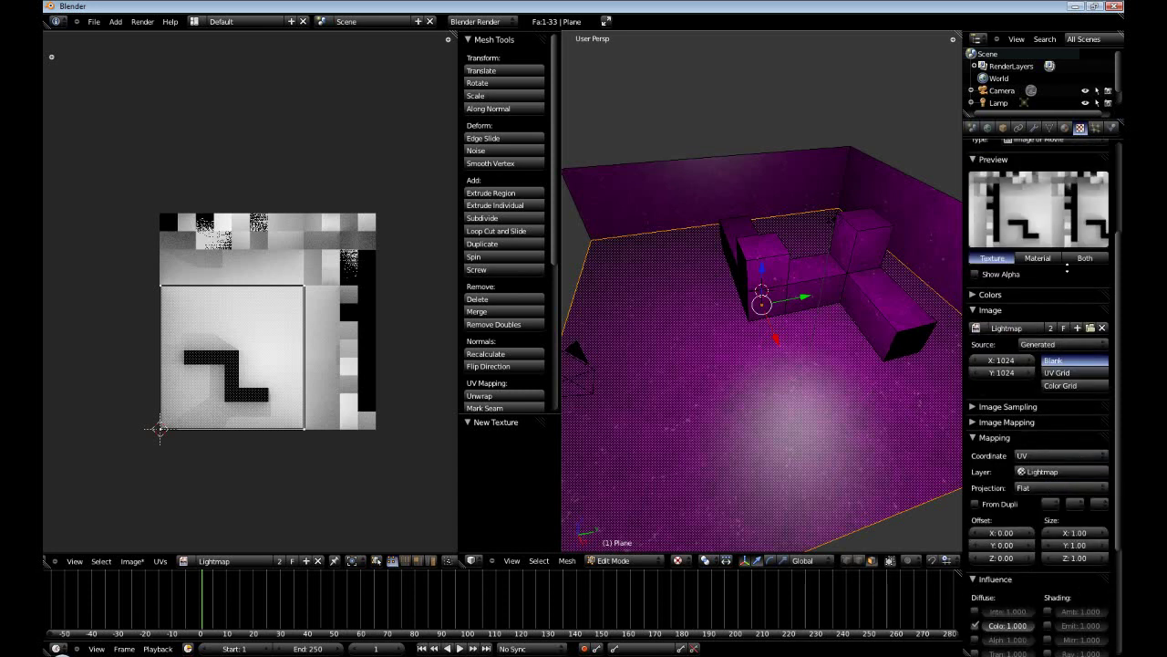
{"action": "scroll", "coordinate": [1050, 431], "scroll_direction": "down", "scroll_amount": 1}
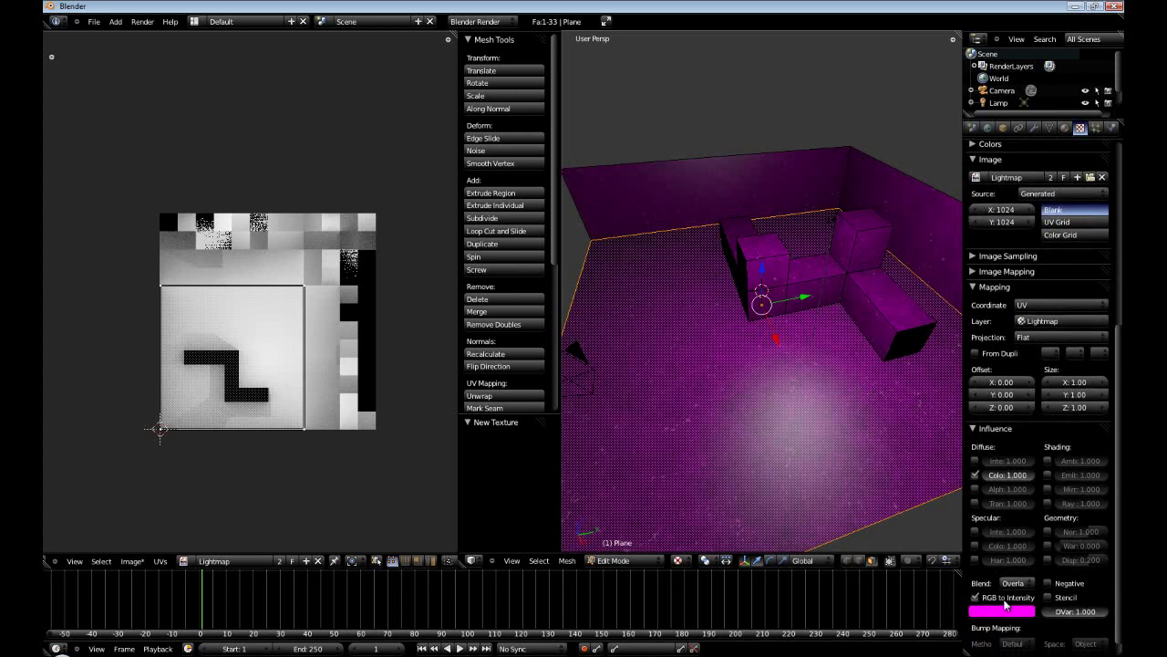
{"action": "left_click", "coordinate": [975, 597]}
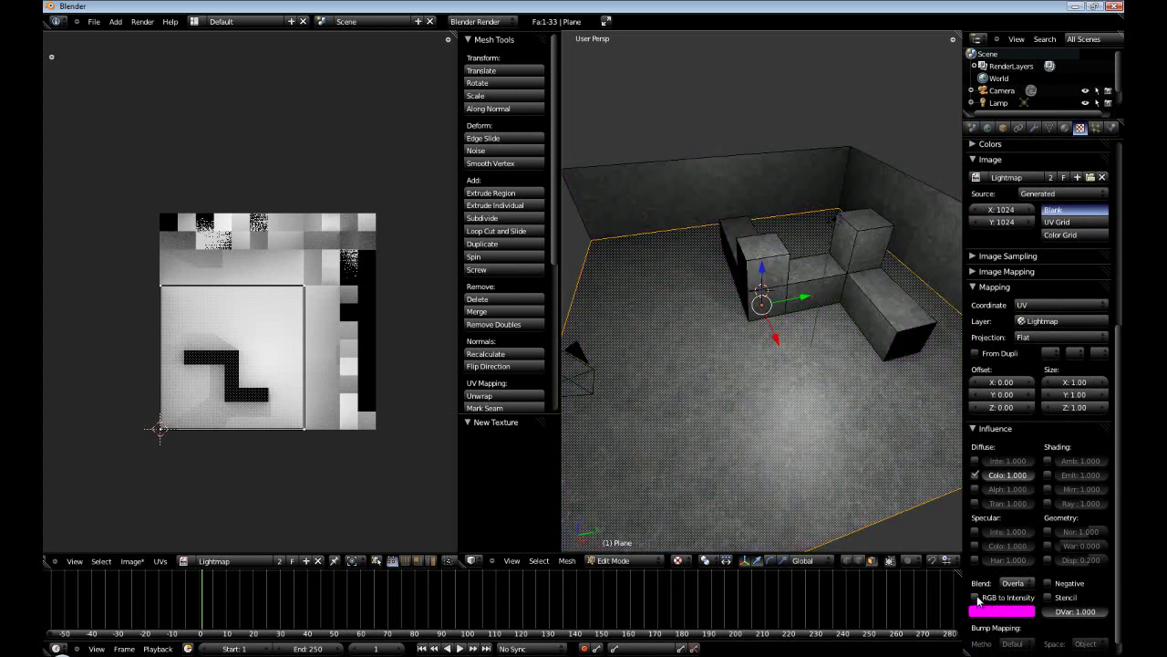
- Leave Edit Mode for Object Mode and inspect the lightmapped room and blocks from several angles
{"action": "middle_click_drag", "start_coordinate": [827, 430], "coordinate": [669, 263]}
{"action": "key", "text": "Tab"}
{"action": "middle_click_drag", "start_coordinate": [721, 323], "coordinate": [835, 488]}
{"action": "scroll", "coordinate": [835, 488], "scroll_direction": "down", "scroll_amount": 6}
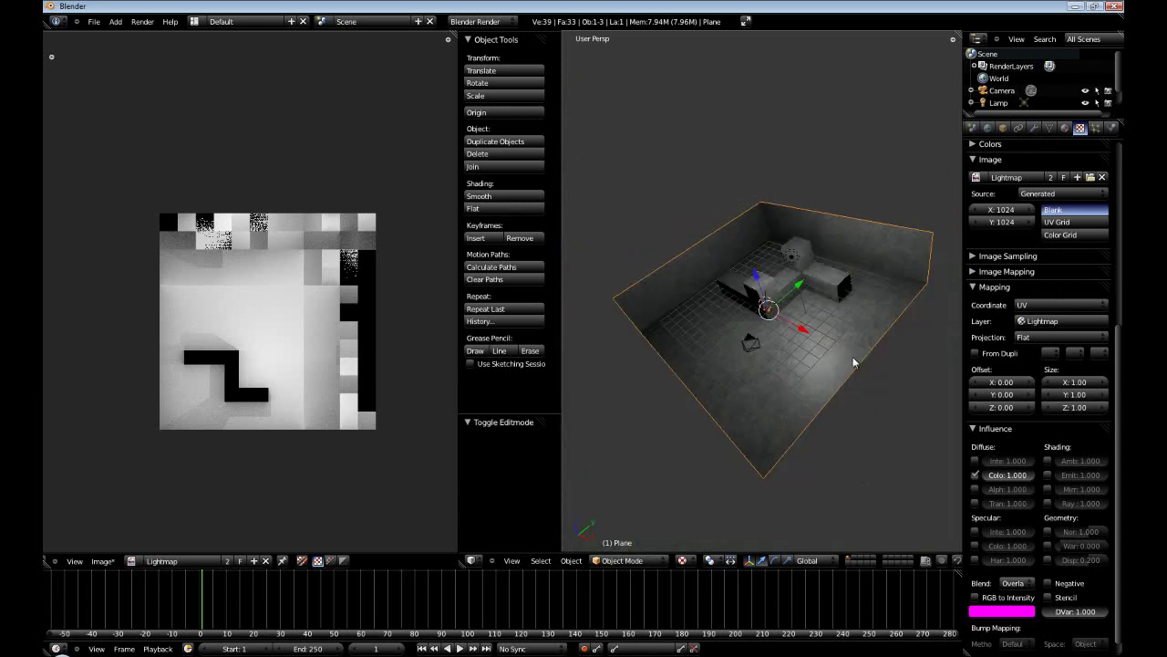
{"action": "scroll", "coordinate": [740, 404], "scroll_direction": "up", "scroll_amount": 6}
{"action": "middle_click_drag", "start_coordinate": [740, 404], "coordinate": [727, 374]}
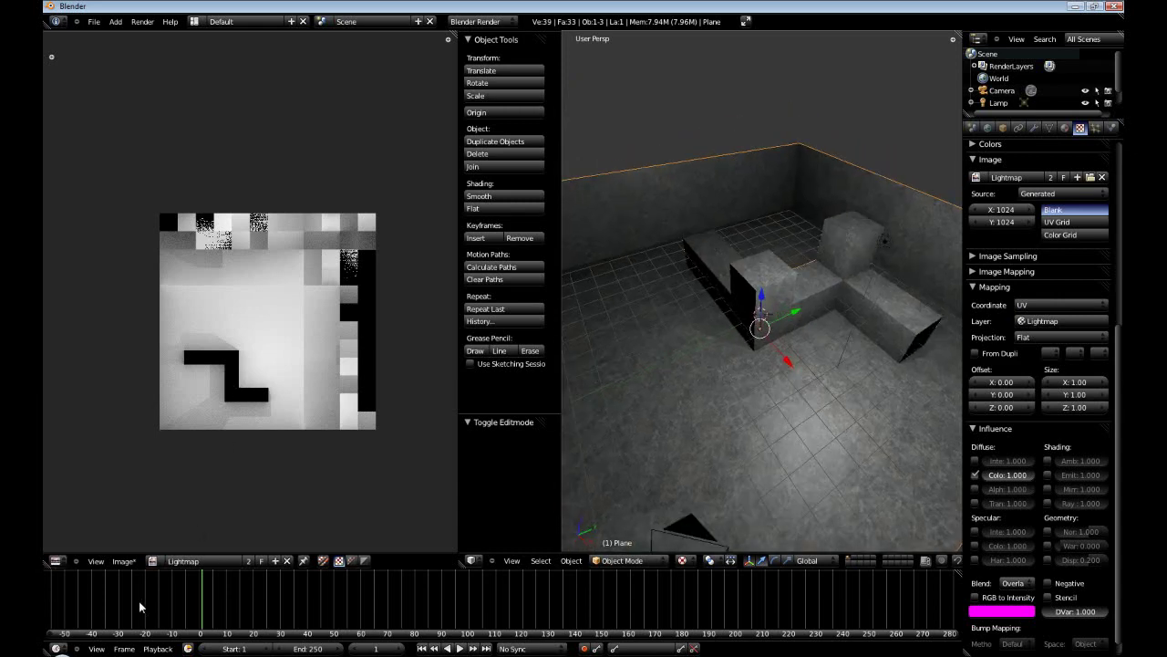
- Save the baked lightmap image as Lightmap.png in the Desktop folder
{"action": "left_click", "coordinate": [126, 563]}
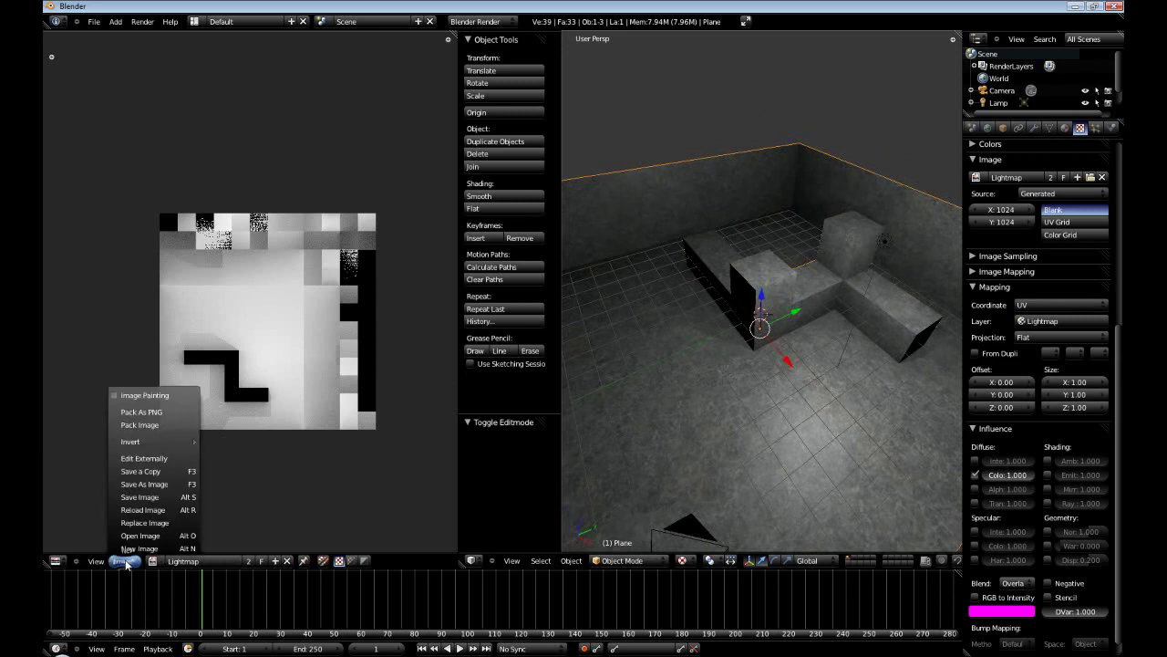
{"action": "left_click", "coordinate": [150, 484]}
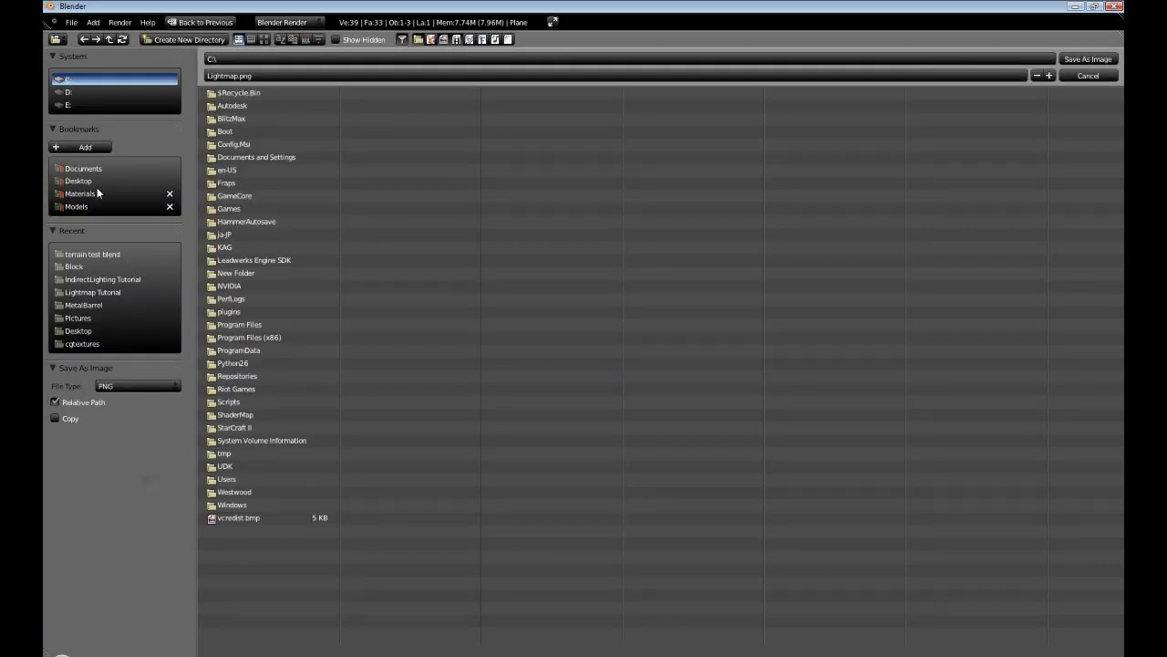
{"action": "left_click", "coordinate": [78, 330]}
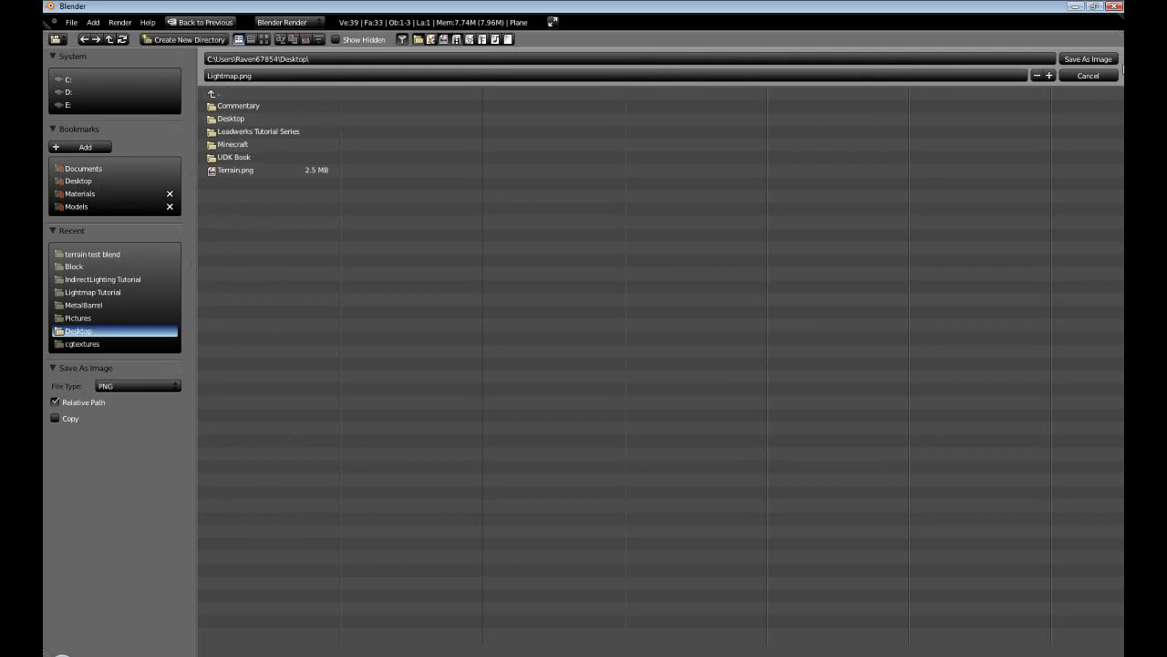
{"action": "left_click", "coordinate": [1088, 59]}
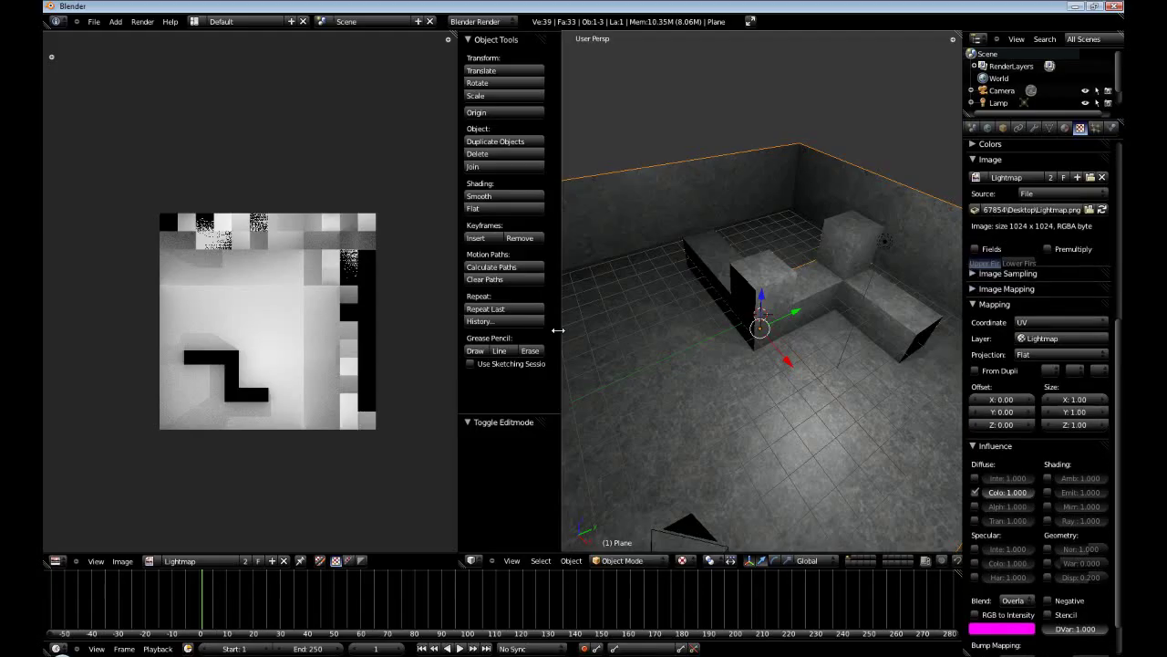
{"action": "scroll", "coordinate": [1014, 298], "scroll_direction": "up", "scroll_amount": 8}
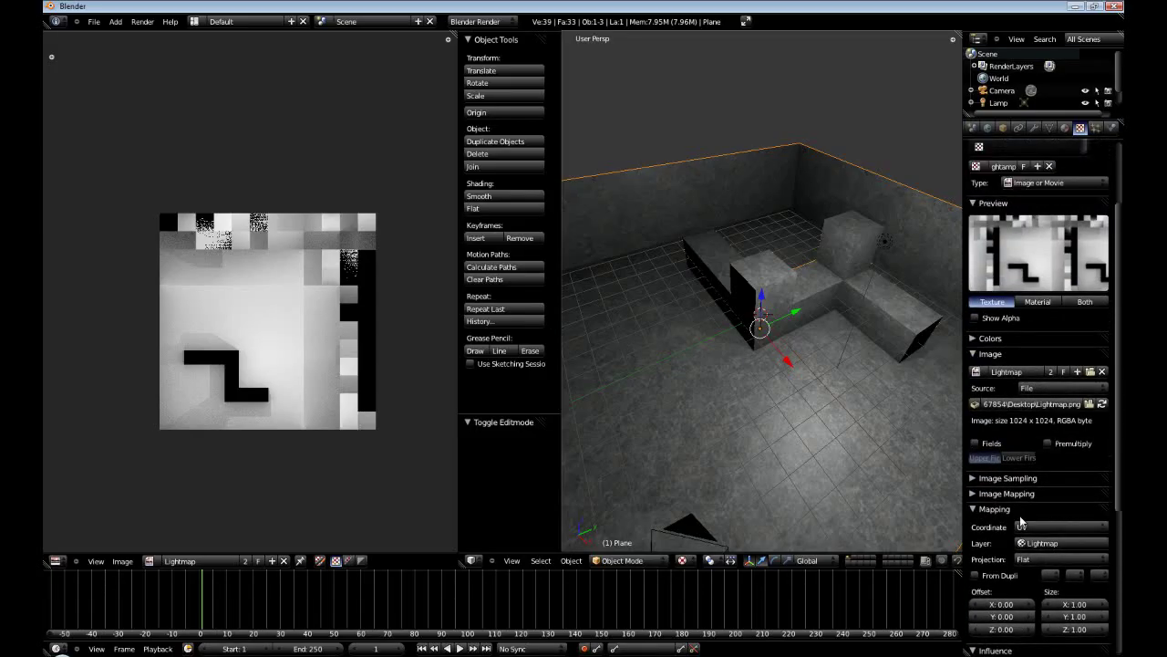
- Join the image editor area into the 3D viewport so the viewport takes over its space
{"action": "middle_click_drag", "start_coordinate": [821, 447], "coordinate": [574, 428]}
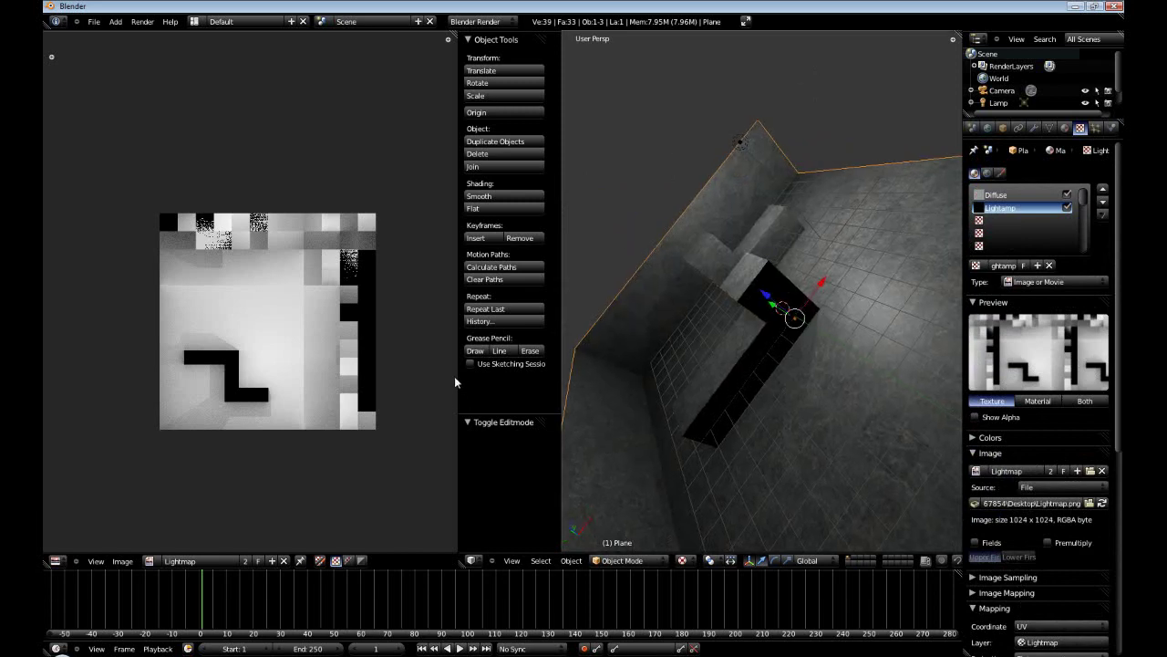
{"action": "right_click", "coordinate": [455, 377]}
{"action": "left_click", "coordinate": [428, 384]}
{"action": "left_click", "coordinate": [382, 377]}
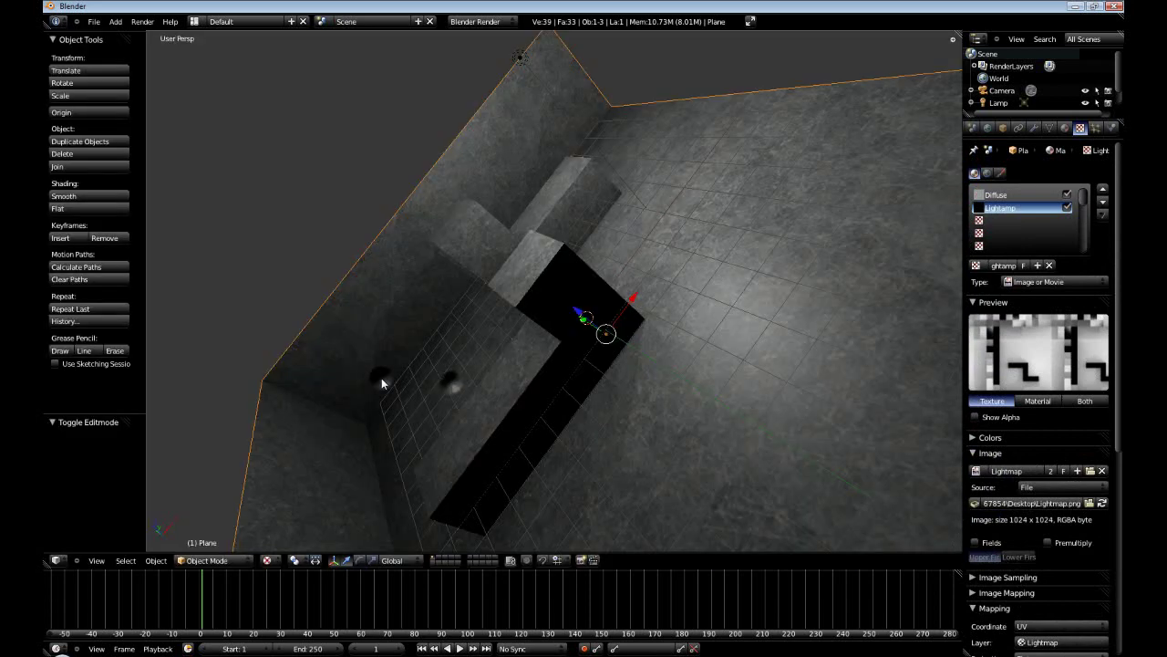
- Duplicate the lamp in top view and place the copy about -5.85 in X and -4.88 in Y from the original
{"action": "middle_click_drag", "start_coordinate": [381, 383], "coordinate": [666, 351]}
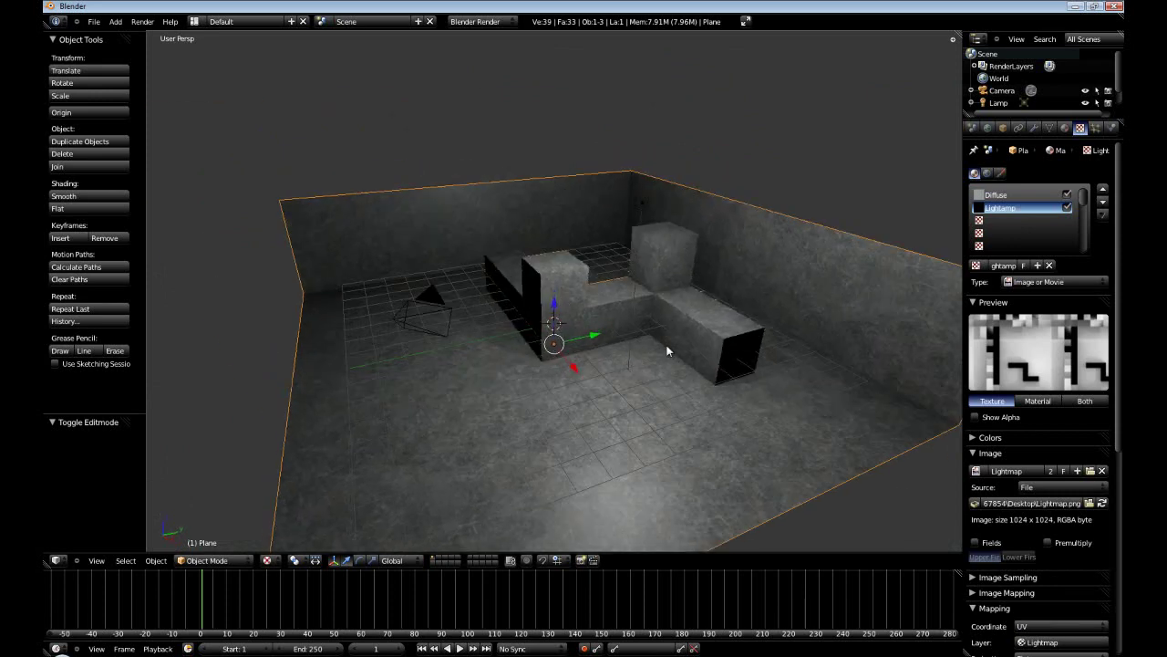
{"action": "middle_click_drag", "start_coordinate": [578, 332], "coordinate": [683, 198]}
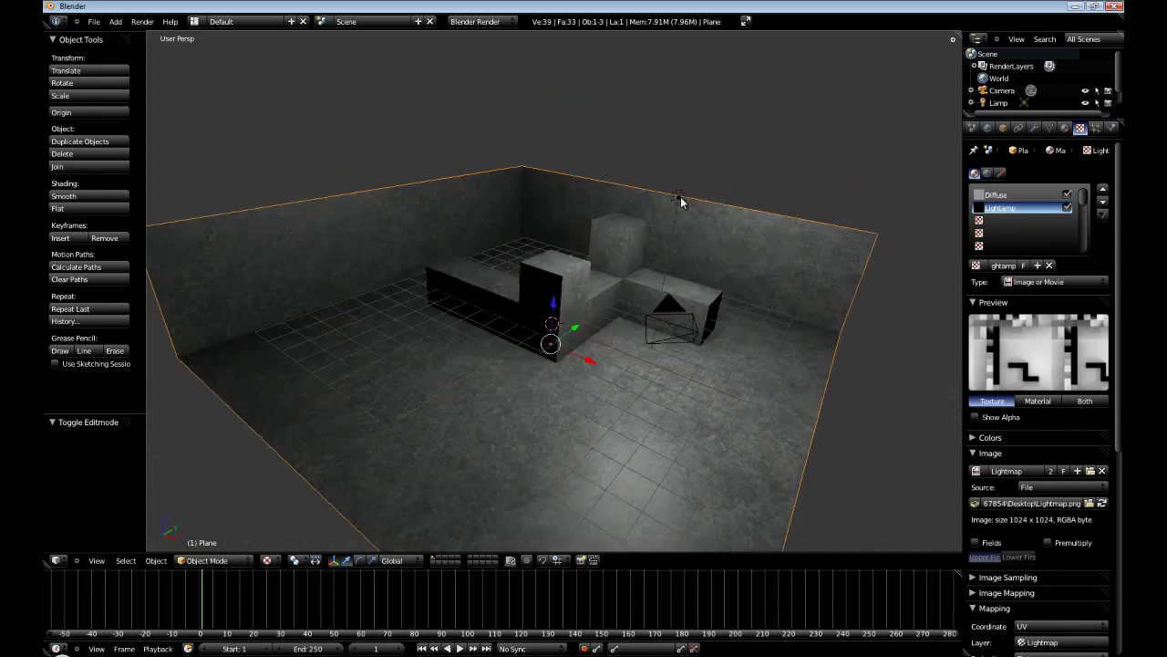
{"action": "right_click", "coordinate": [681, 200]}
{"action": "middle_click_drag", "start_coordinate": [617, 292], "coordinate": [452, 310]}
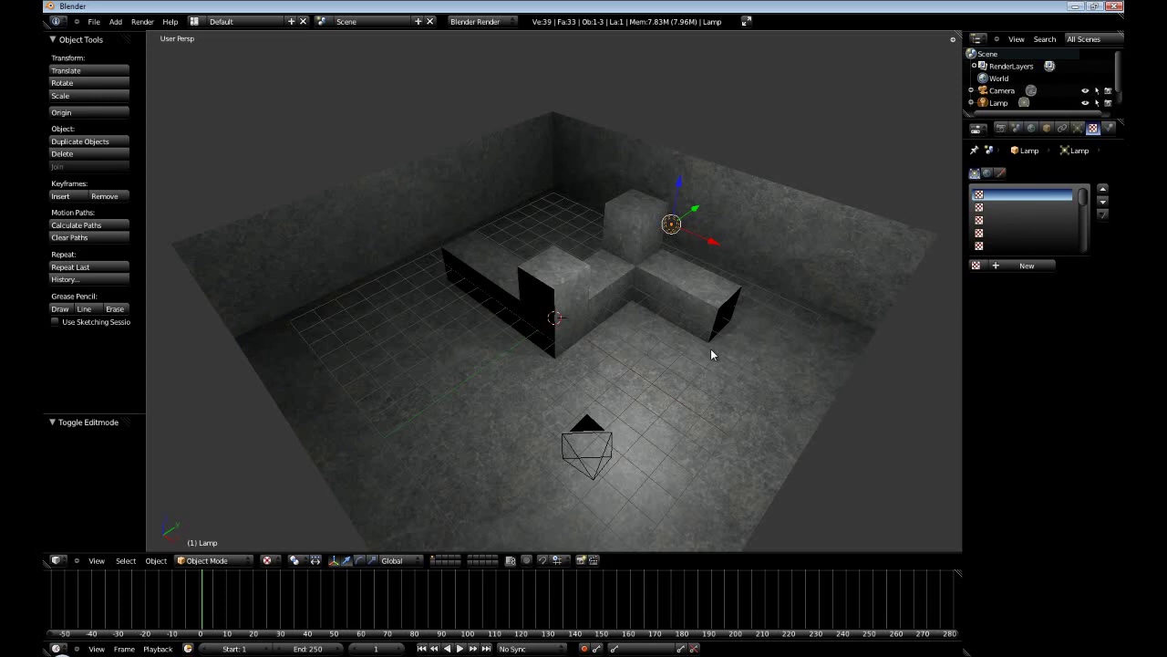
{"action": "key", "text": "KP_7"}
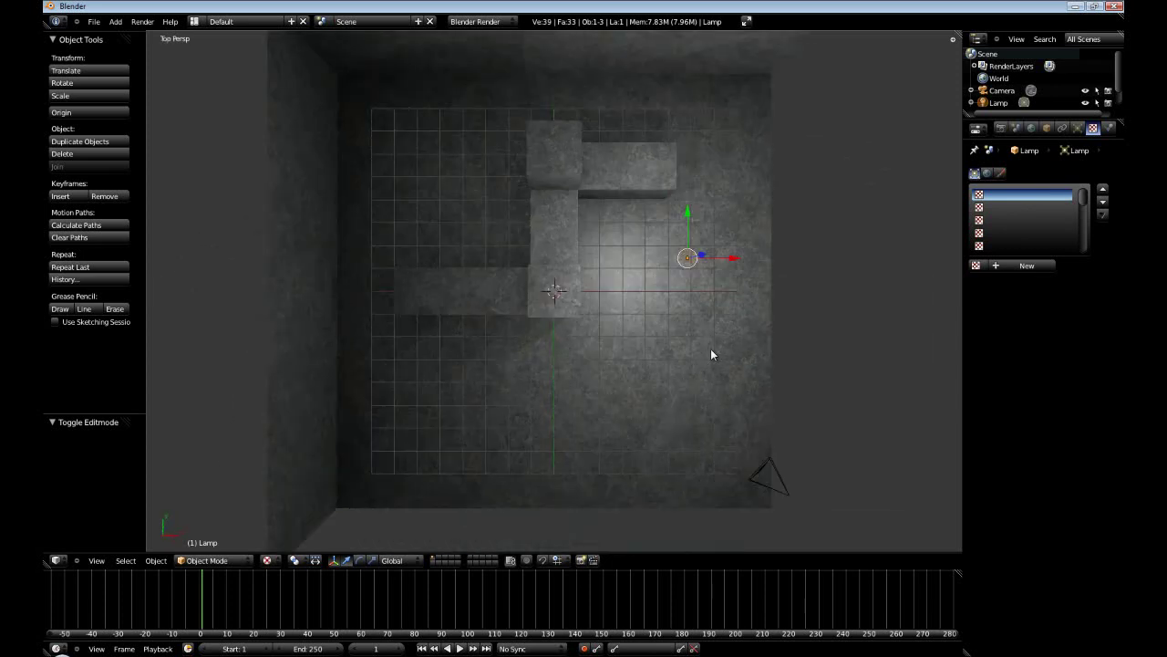
{"action": "key", "text": "shift+s"}
{"action": "key", "text": "Escape"}
{"action": "key", "text": "shift+d"}
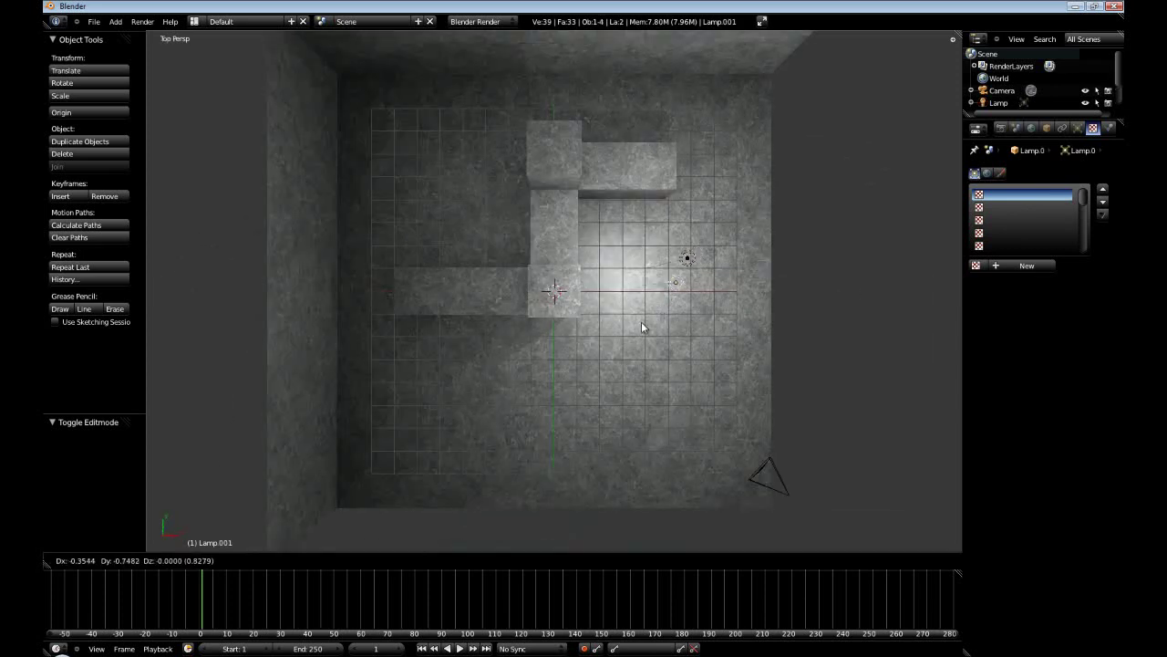
{"action": "left_click", "coordinate": [467, 453]}
{"action": "middle_click_drag", "start_coordinate": [467, 453], "coordinate": [688, 335]}
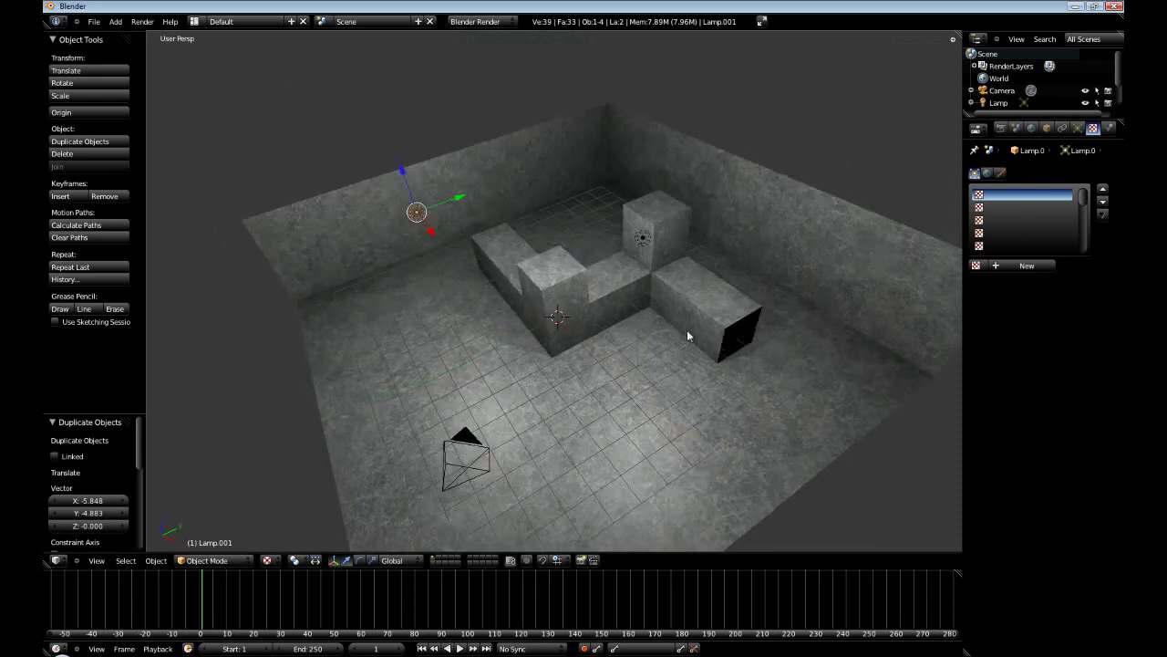
- Change the duplicated lamp's light color to cyan
{"action": "left_click", "coordinate": [1078, 129]}
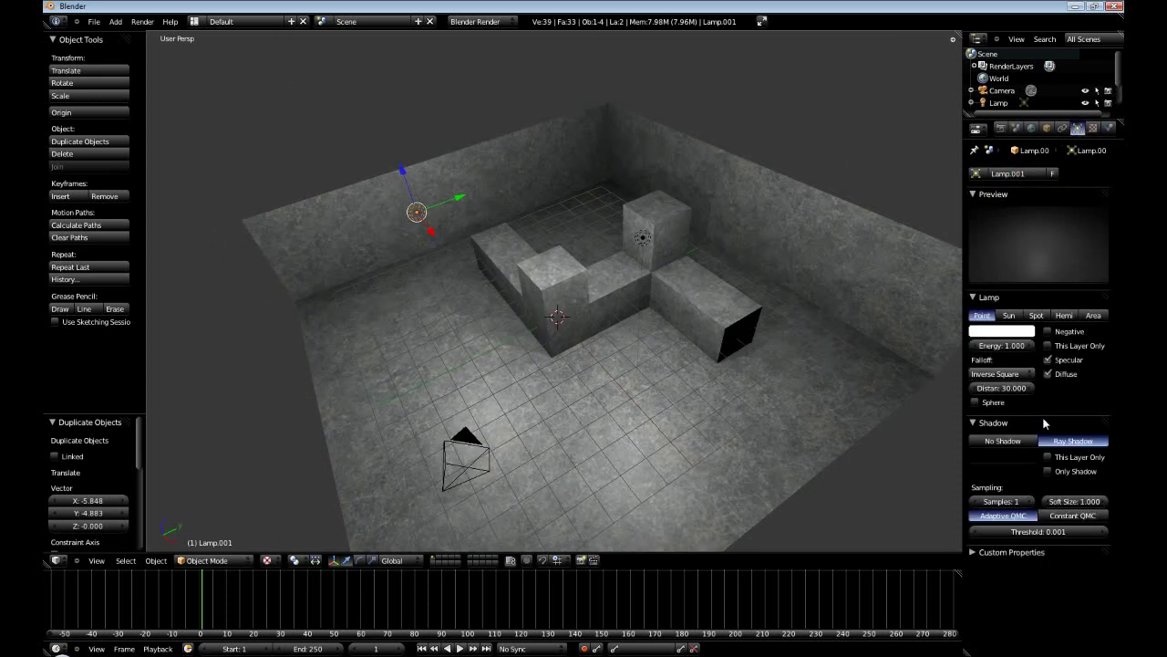
{"action": "left_click", "coordinate": [1001, 331]}
{"action": "left_click_drag", "start_coordinate": [992, 286], "coordinate": [811, 286]}
- Lower the cyan lamp by about 0.9 along Z and move it about -1.44 along Y
{"action": "key", "text": "g"}
{"action": "key", "text": "Return"}
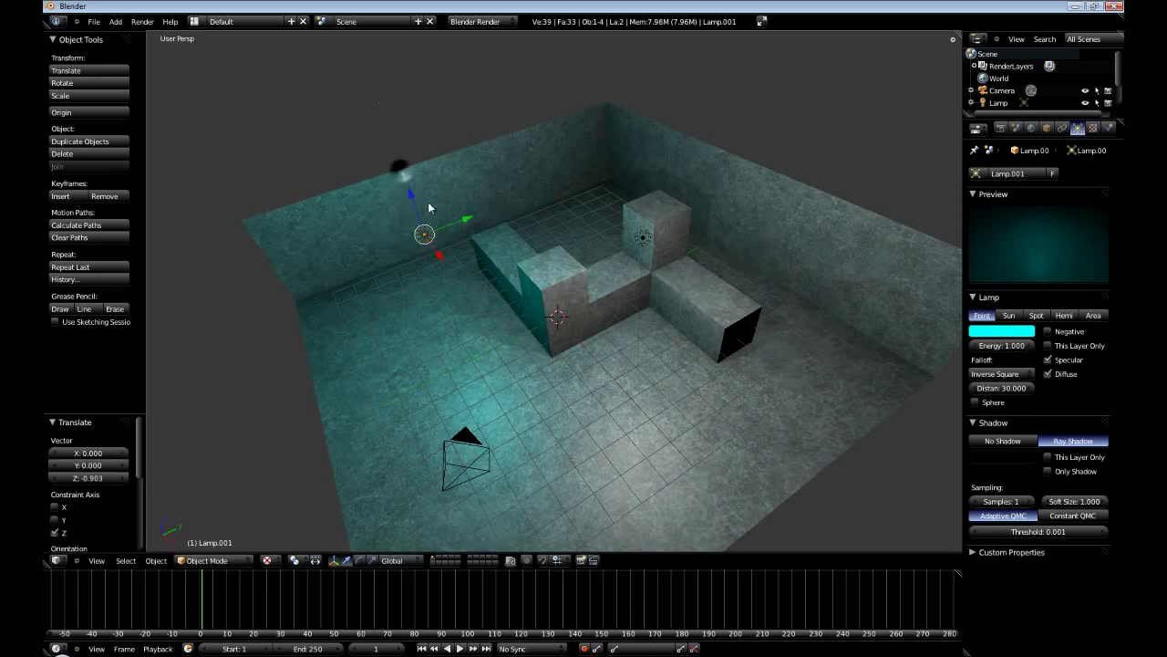
{"action": "key", "text": "g"}
{"action": "key", "text": "y"}
{"action": "left_click", "coordinate": [419, 246]}
{"action": "middle_click_drag", "start_coordinate": [418, 245], "coordinate": [506, 321]}
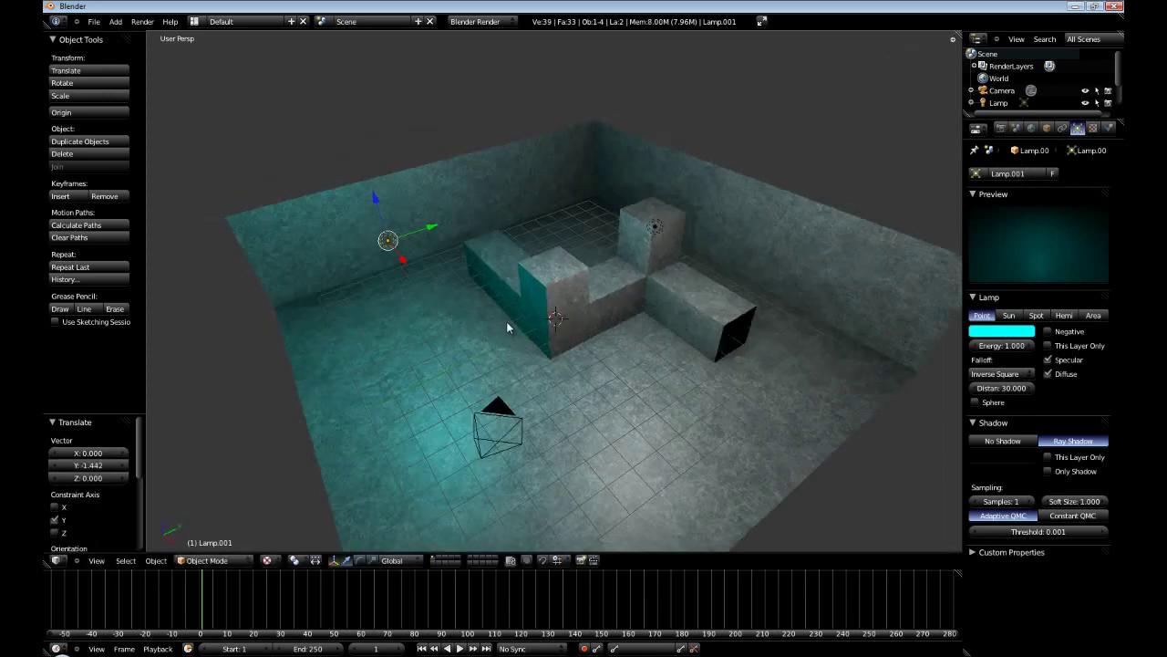
- Split the 3D viewport into two side-by-side areas and try to bake the lighting again
{"action": "left_click", "coordinate": [1001, 128]}
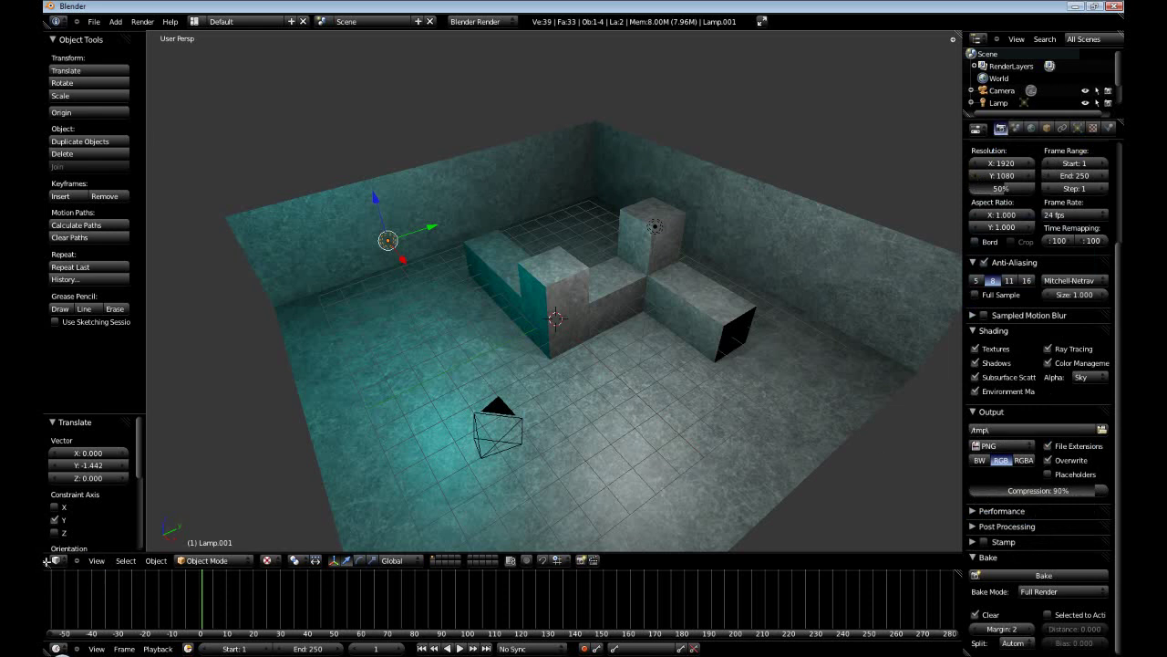
{"action": "left_click_drag", "start_coordinate": [47, 560], "coordinate": [398, 547]}
{"action": "left_click", "coordinate": [1044, 576]}
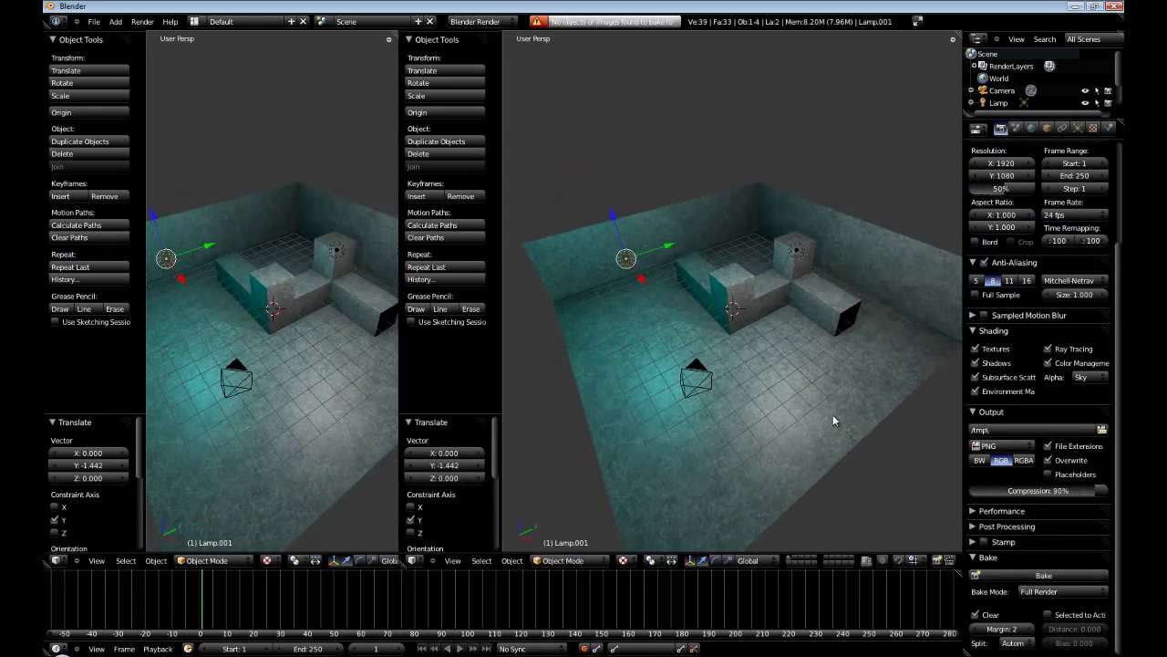
- Turn the narrower 3D viewport into a UV/Image Editor showing the Lightmap image, and bake the lighting
{"action": "left_click", "coordinate": [58, 561]}
{"action": "left_click", "coordinate": [95, 472]}
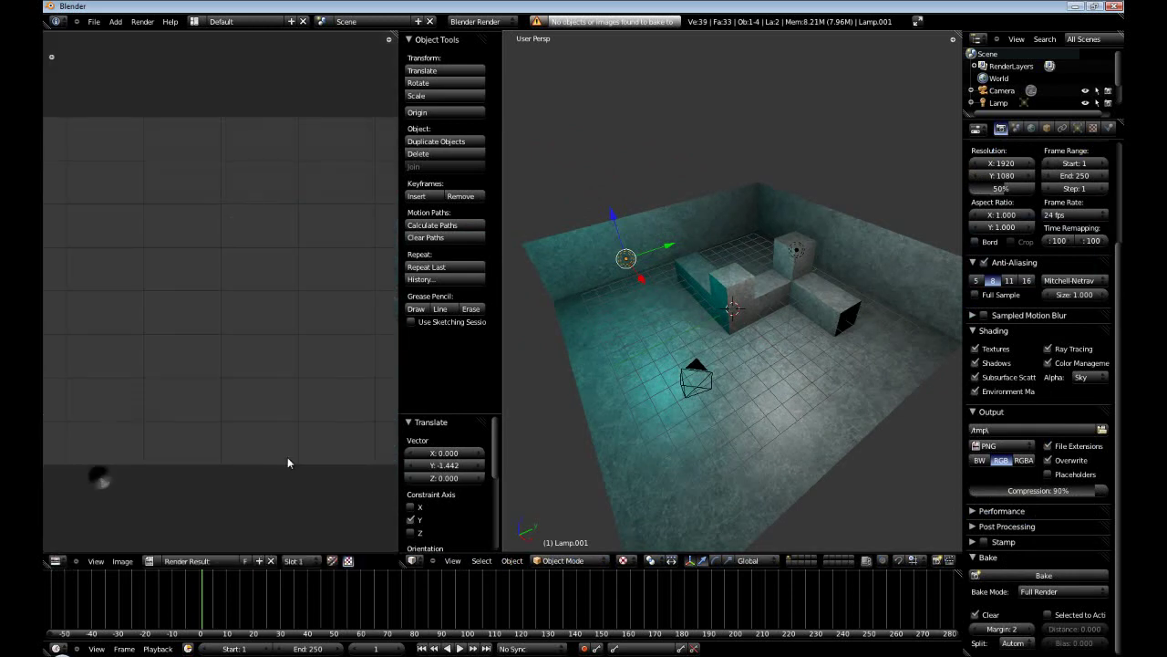
{"action": "left_click", "coordinate": [269, 559]}
{"action": "left_click", "coordinate": [150, 561]}
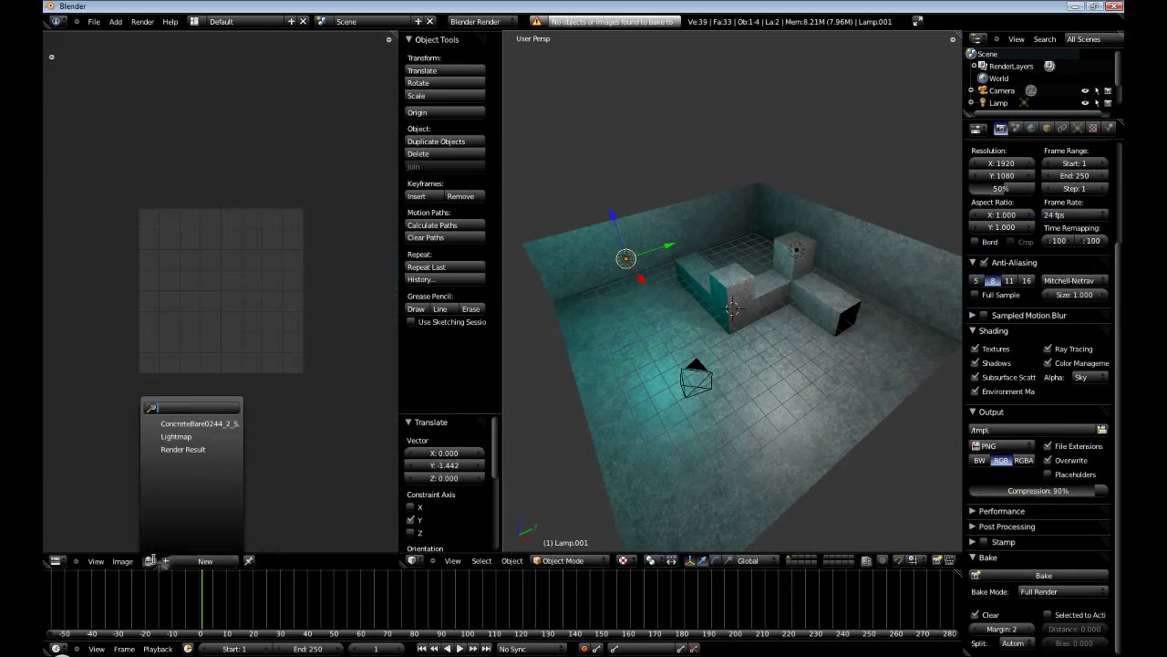
{"action": "left_click", "coordinate": [193, 437]}
{"action": "scroll", "coordinate": [274, 412], "scroll_direction": "down", "scroll_amount": 4}
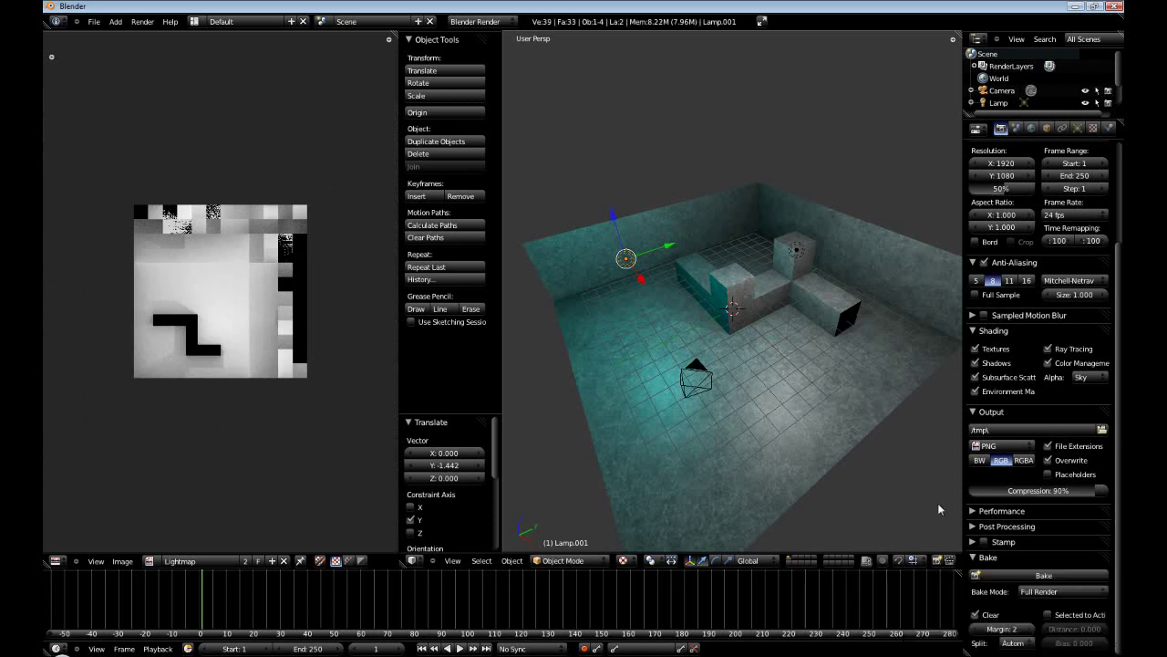
{"action": "left_click", "coordinate": [1037, 576]}
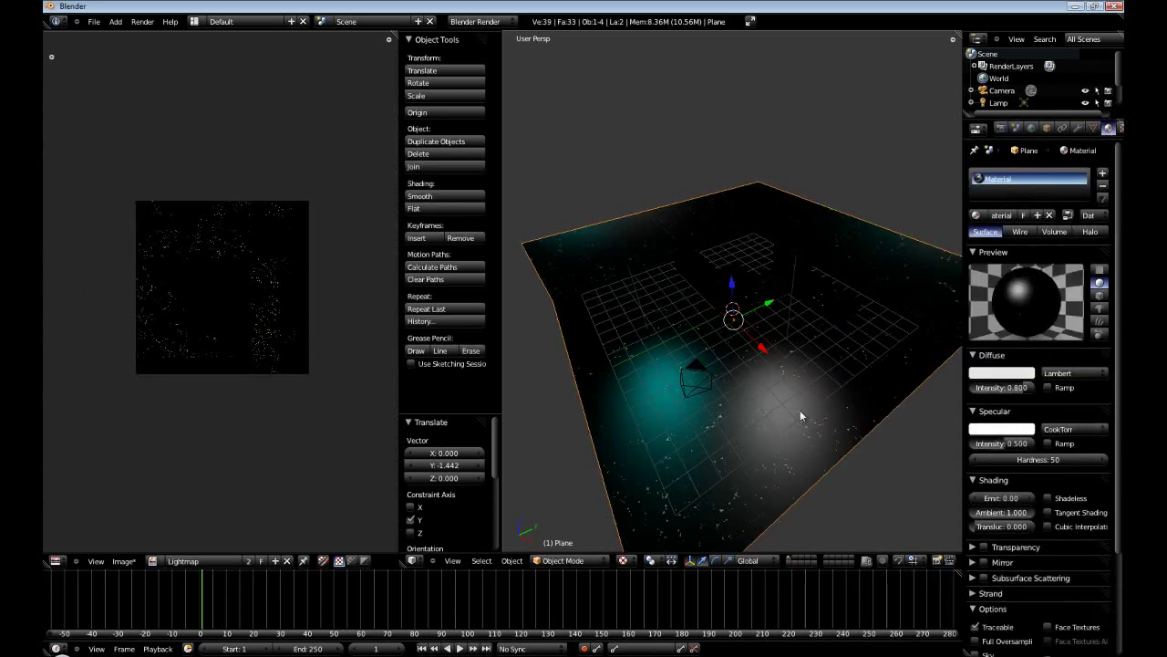
- Disable both the Diffuse and Lightamp textures in the room mesh's material
{"action": "left_click", "coordinate": [1112, 127]}
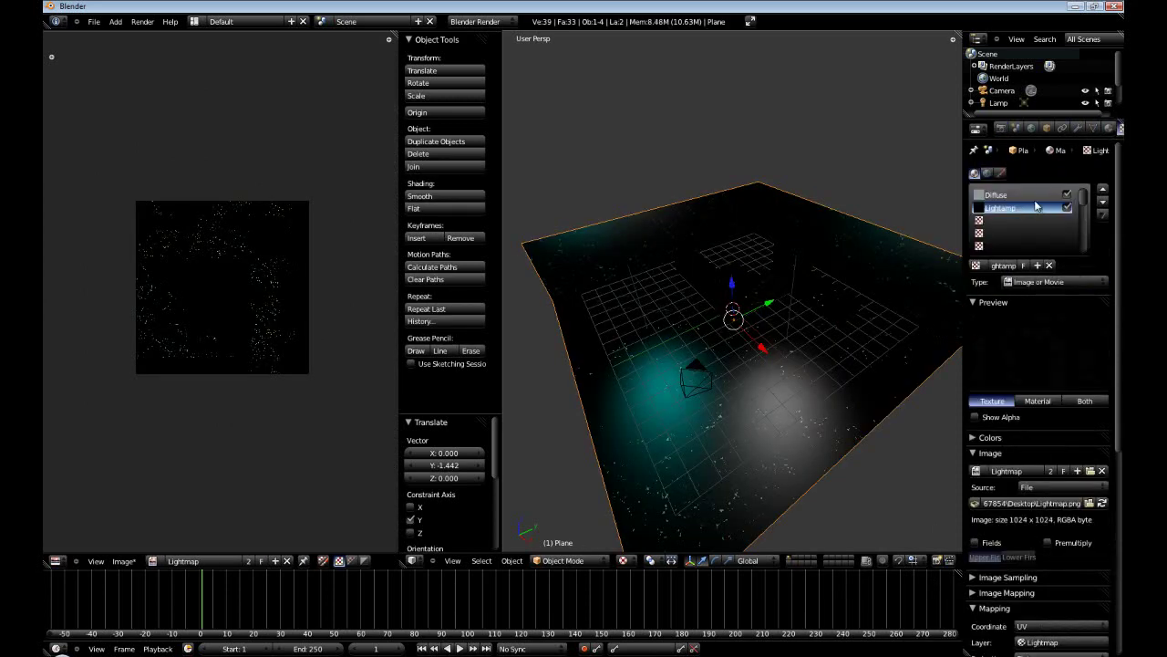
{"action": "left_click", "coordinate": [1025, 195]}
{"action": "middle_click_drag", "start_coordinate": [848, 365], "coordinate": [793, 383]}
{"action": "left_click", "coordinate": [1067, 194]}
{"action": "left_click", "coordinate": [1068, 220]}
- Rebake the room's lighting into the Lightmap image using Full Render mode
{"action": "left_click", "coordinate": [1001, 127]}
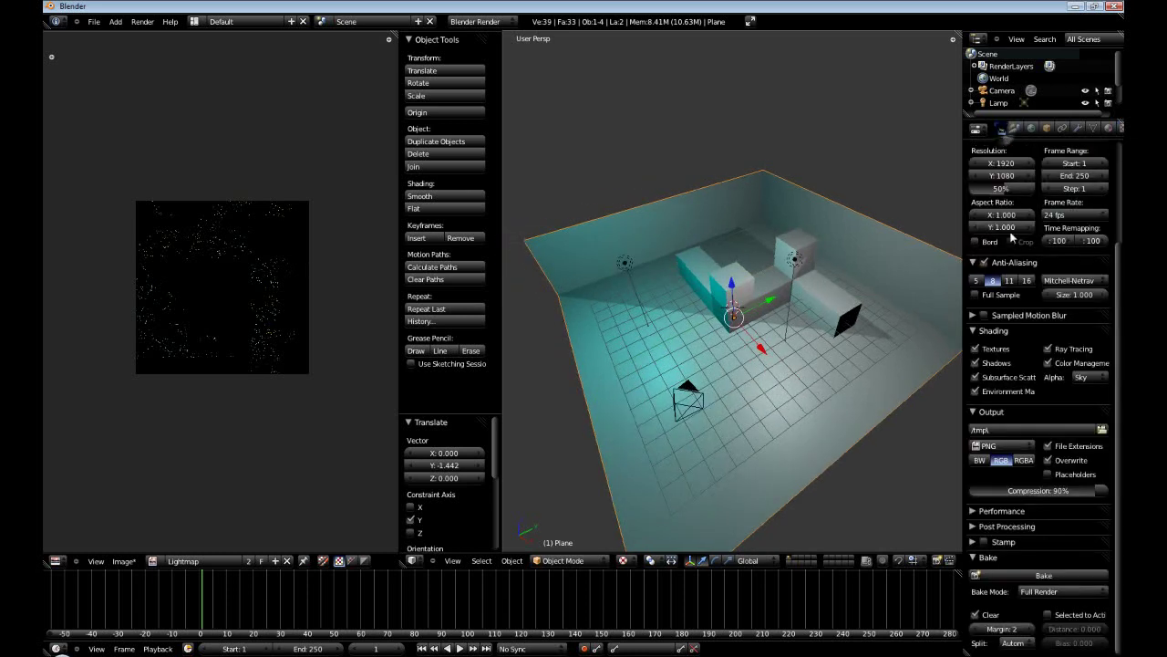
{"action": "left_click", "coordinate": [1058, 575]}
{"action": "scroll", "coordinate": [219, 351], "scroll_direction": "up", "scroll_amount": 1}
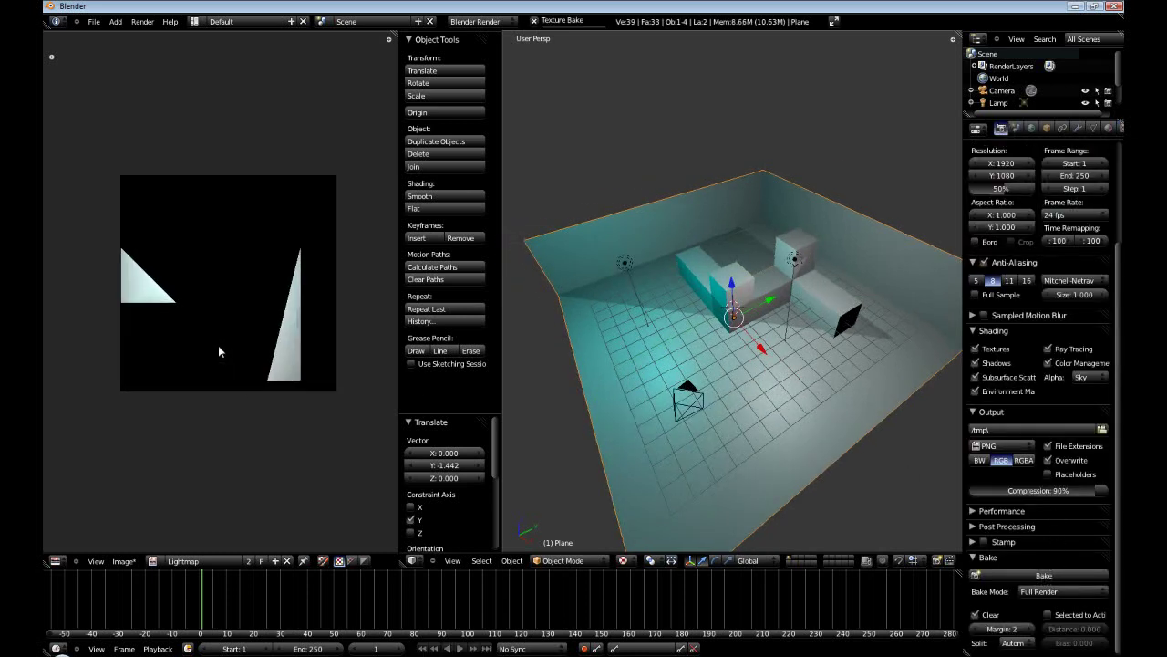
{"action": "scroll", "coordinate": [239, 324], "scroll_direction": "up", "scroll_amount": 2}
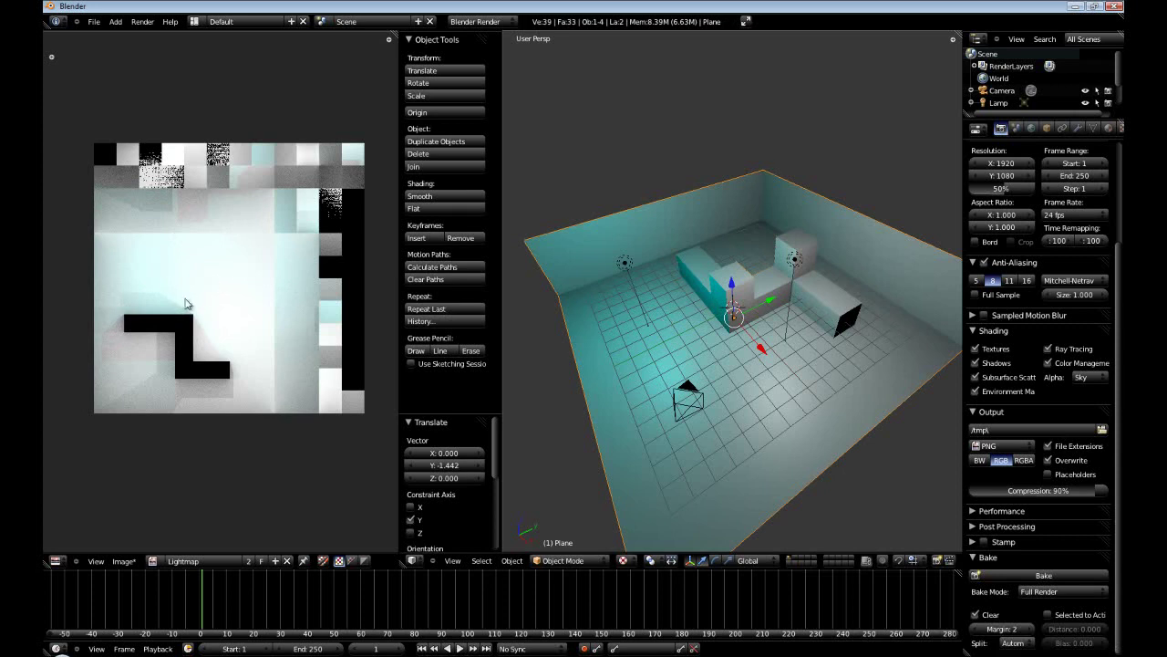
{"action": "right_click", "coordinate": [624, 263]}
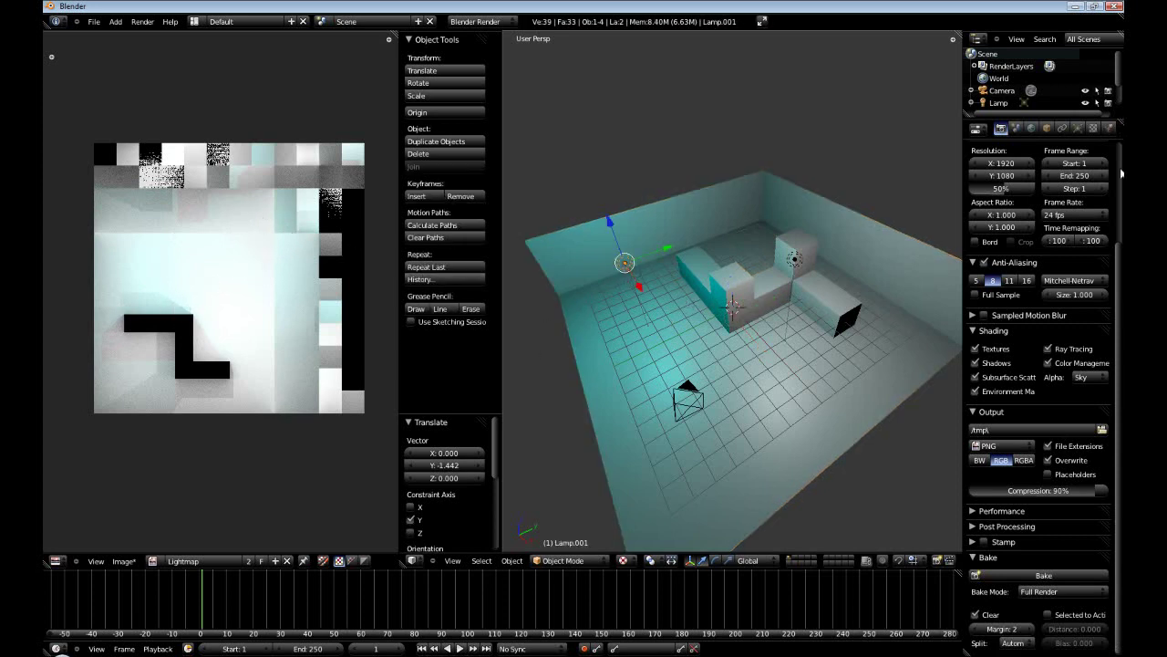
{"action": "left_click", "coordinate": [1094, 129]}
{"action": "left_click", "coordinate": [1031, 128]}
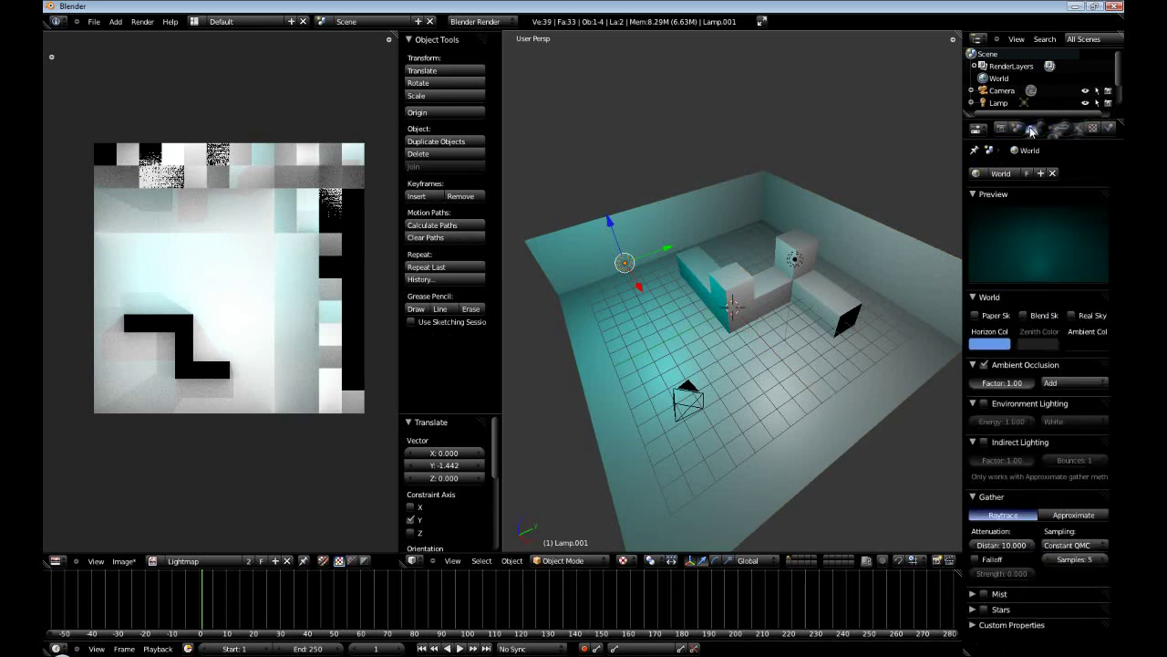
- Select the room mesh, re-enable its Diffuse and Lightamp textures, and inspect the combined result from other angles
{"action": "right_click", "coordinate": [781, 373]}
{"action": "left_click", "coordinate": [1109, 129]}
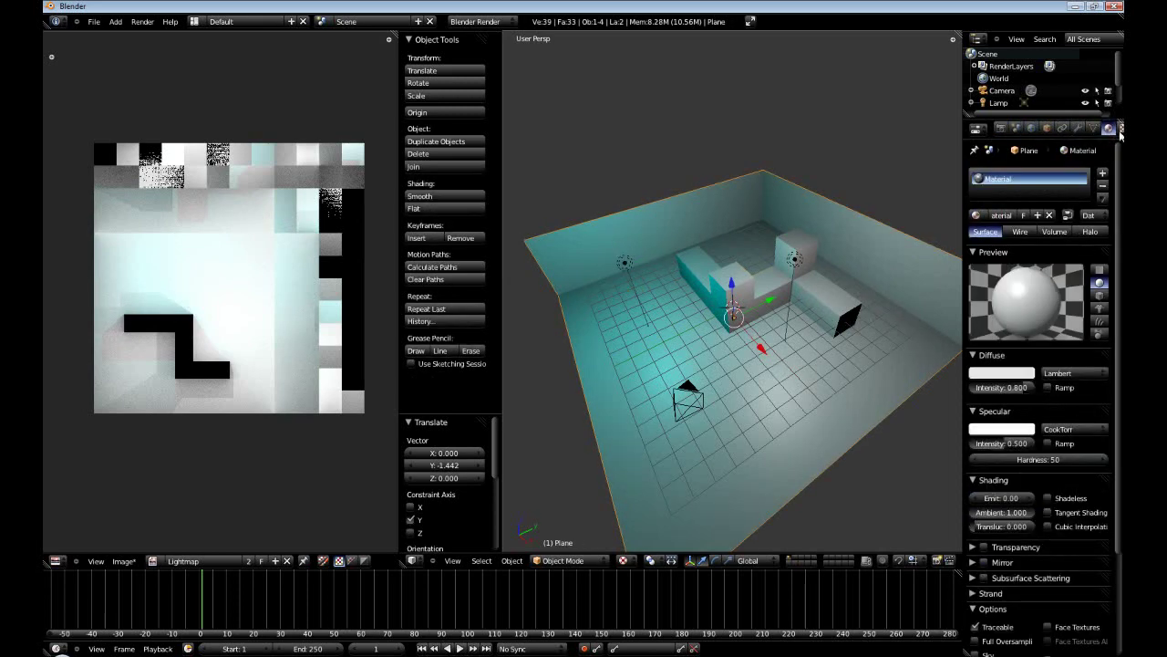
{"action": "left_click", "coordinate": [1119, 129]}
{"action": "left_click", "coordinate": [1067, 208]}
{"action": "left_click", "coordinate": [1067, 208]}
{"action": "left_click", "coordinate": [1067, 194]}
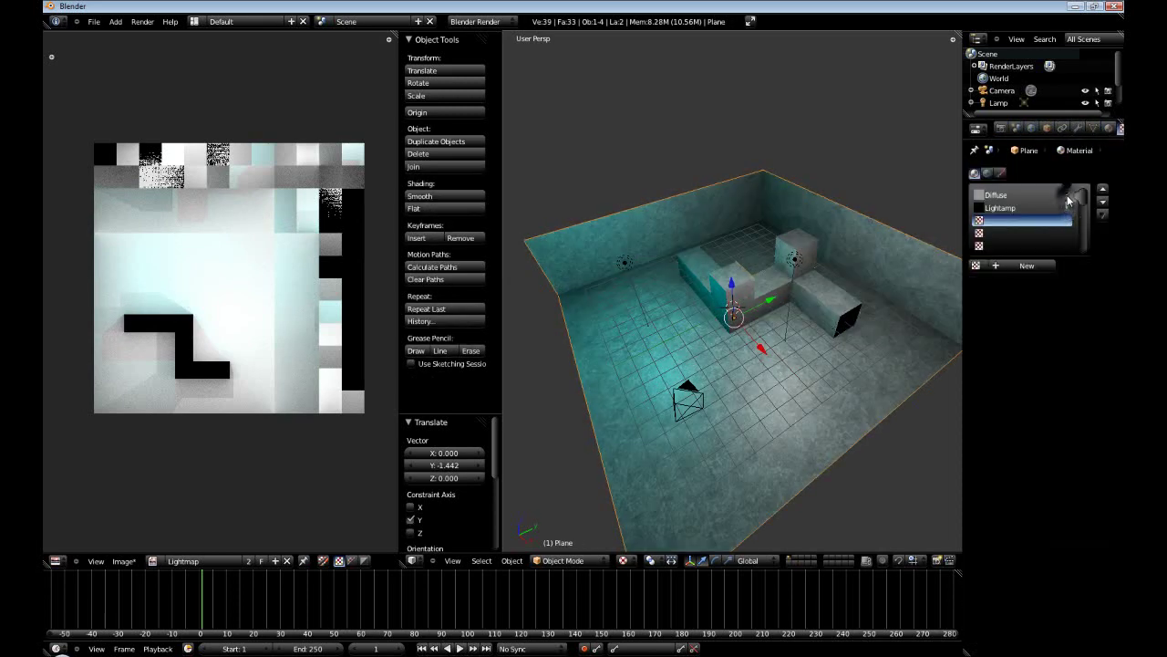
{"action": "middle_click_drag", "start_coordinate": [791, 370], "coordinate": [737, 391]}
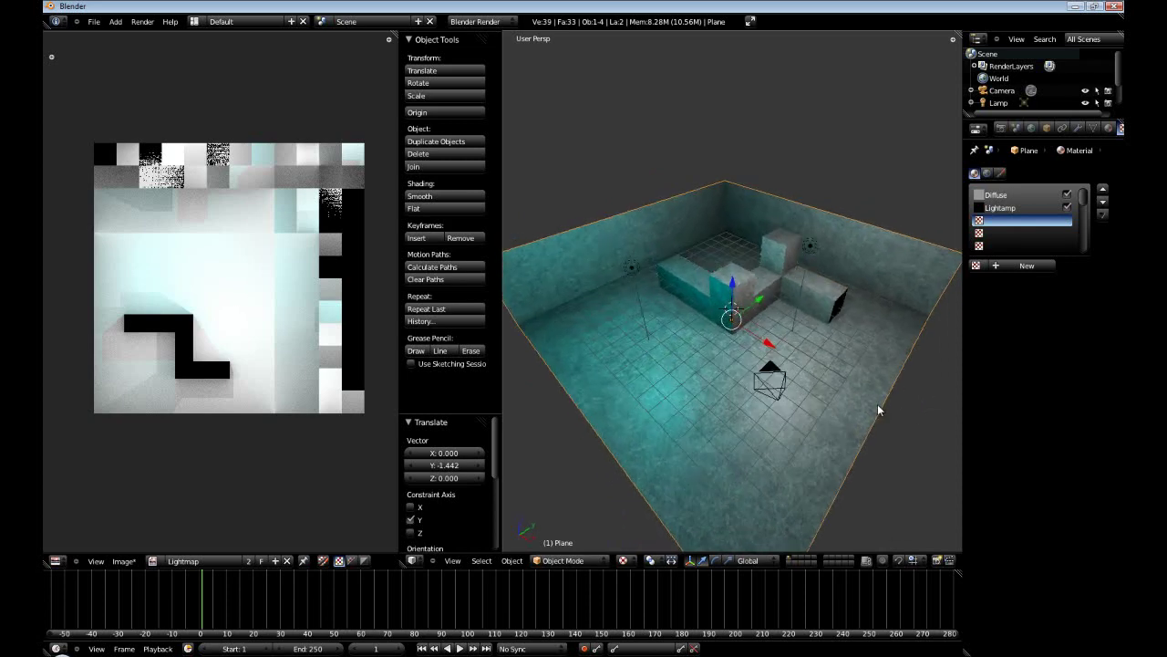
{"action": "middle_click_drag", "start_coordinate": [877, 405], "coordinate": [695, 388]}
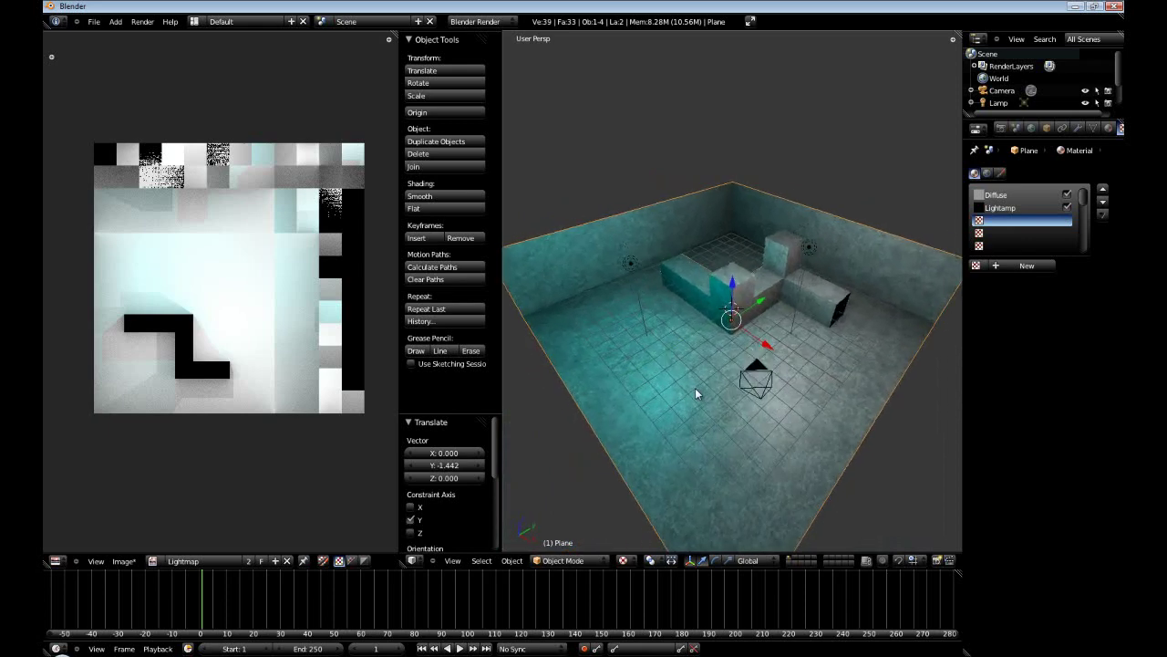